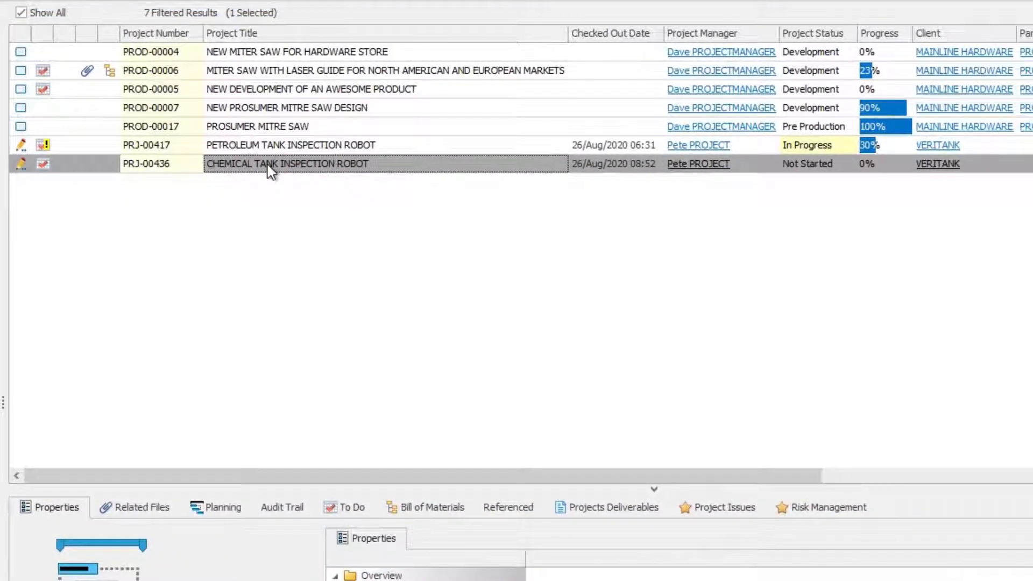
Add the CHEMICAL TANK INSPECTION ROBOT project to the VERITANK Projects planning list and open that list
right_click(269, 167)
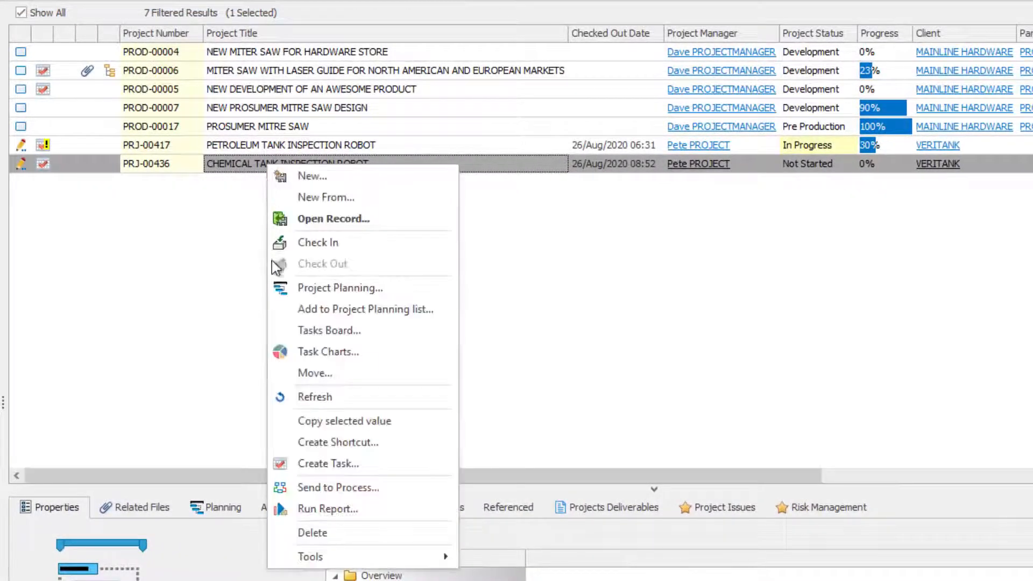
left_click(282, 309)
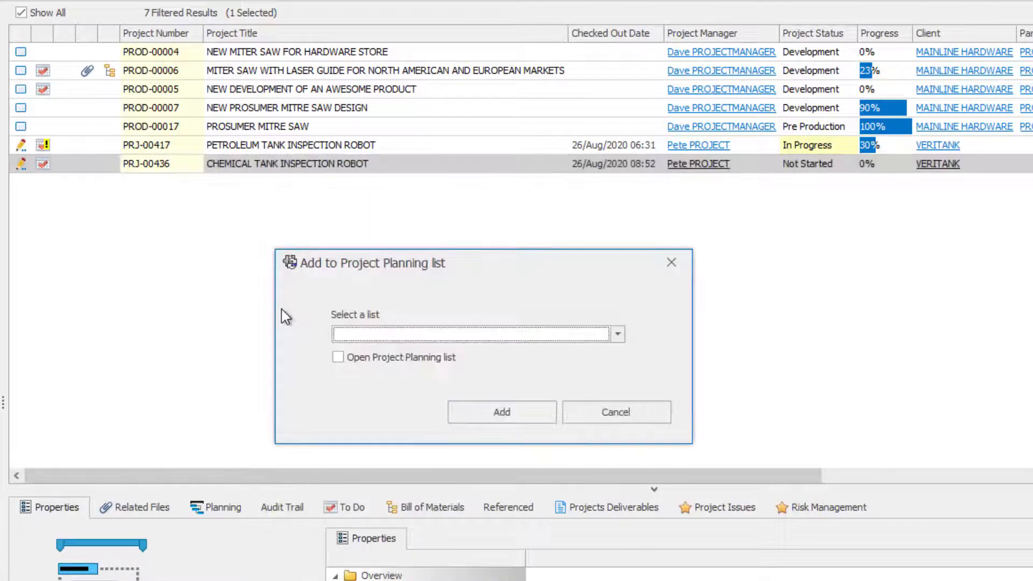
left_click(337, 337)
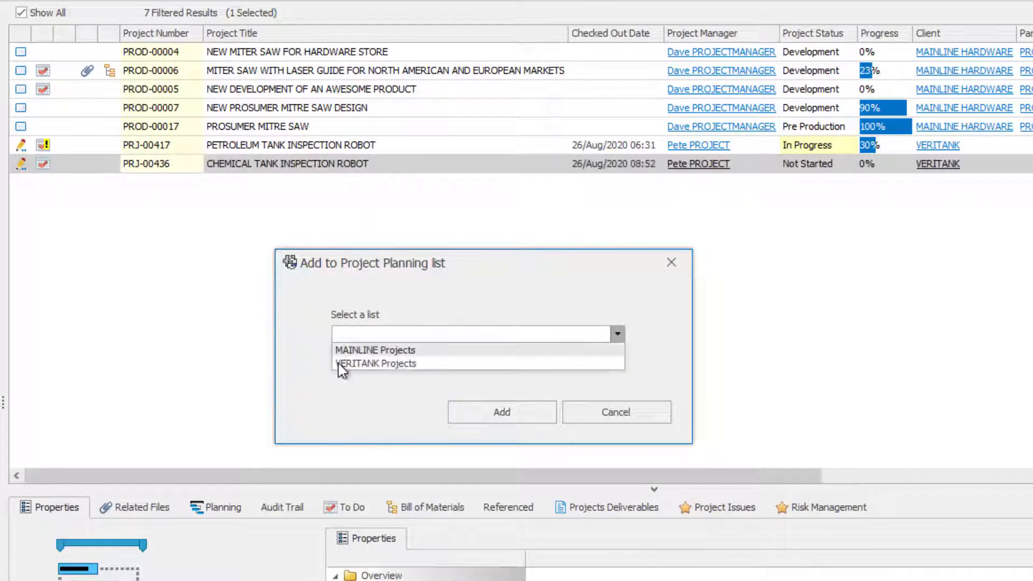
left_click(337, 363)
left_click(339, 362)
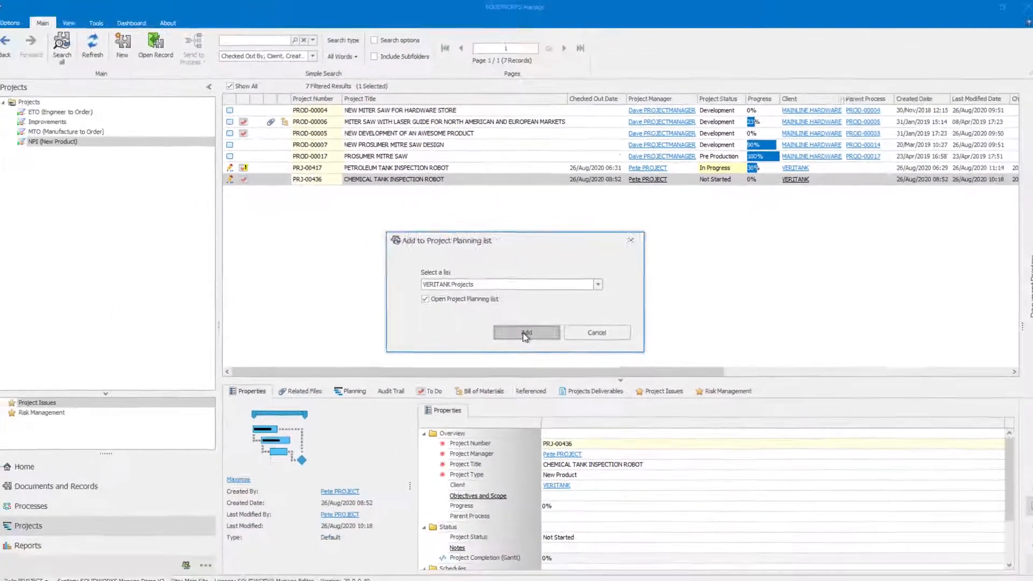
left_click(506, 388)
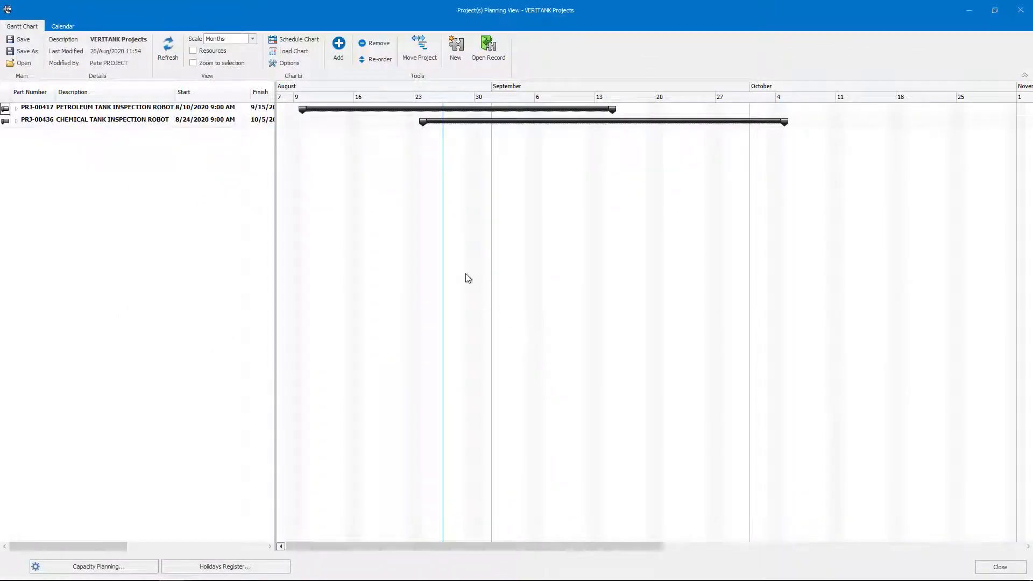
Show the load chart and move the CHEMICAL TANK INSPECTION ROBOT project forward, including its edited and unedited tasks and baselines
left_click(293, 51)
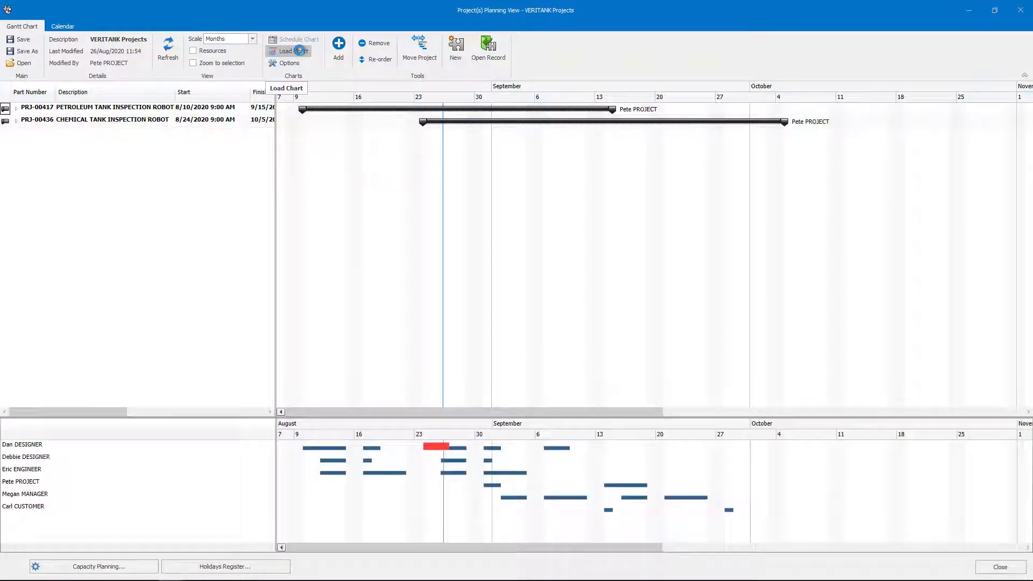
left_click(110, 121)
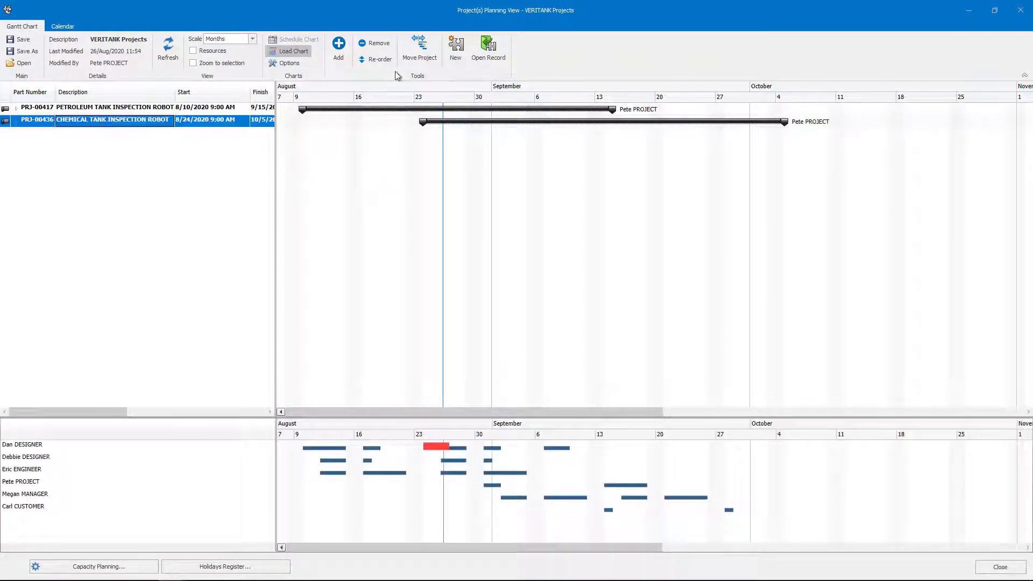
left_click(419, 48)
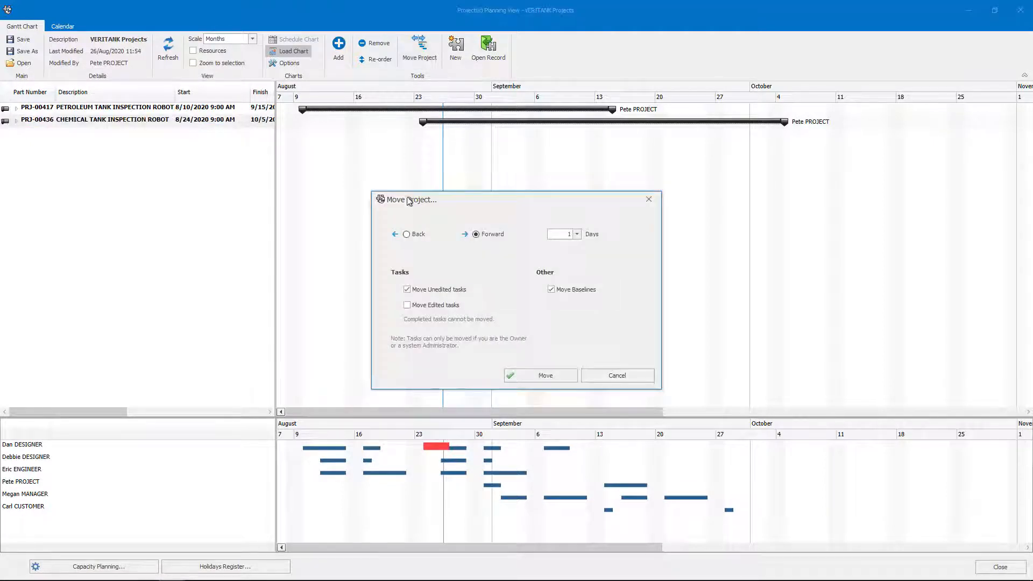
left_click(407, 305)
left_click_drag(559, 234, 587, 232)
left_click(552, 374)
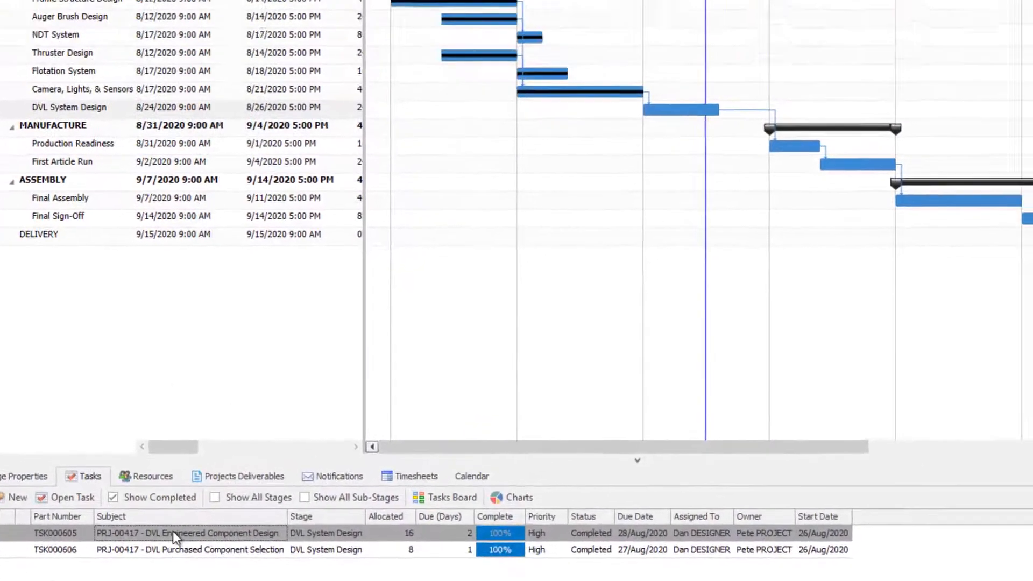
Review the DVL Engineered Component Design task and the project deliverables of the DVL System Design stage in PRJ-00417
double_click(208, 484)
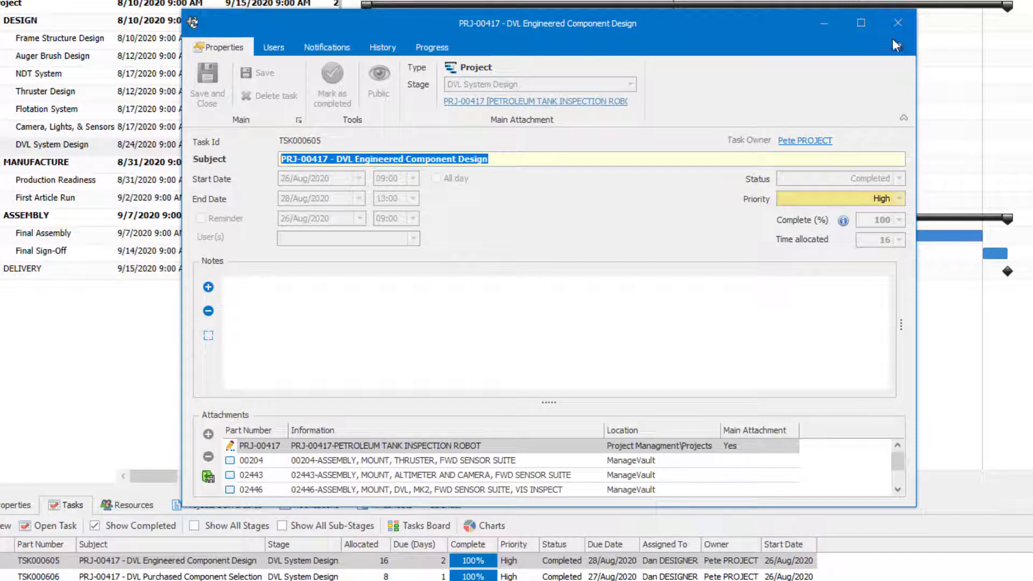
left_click(897, 22)
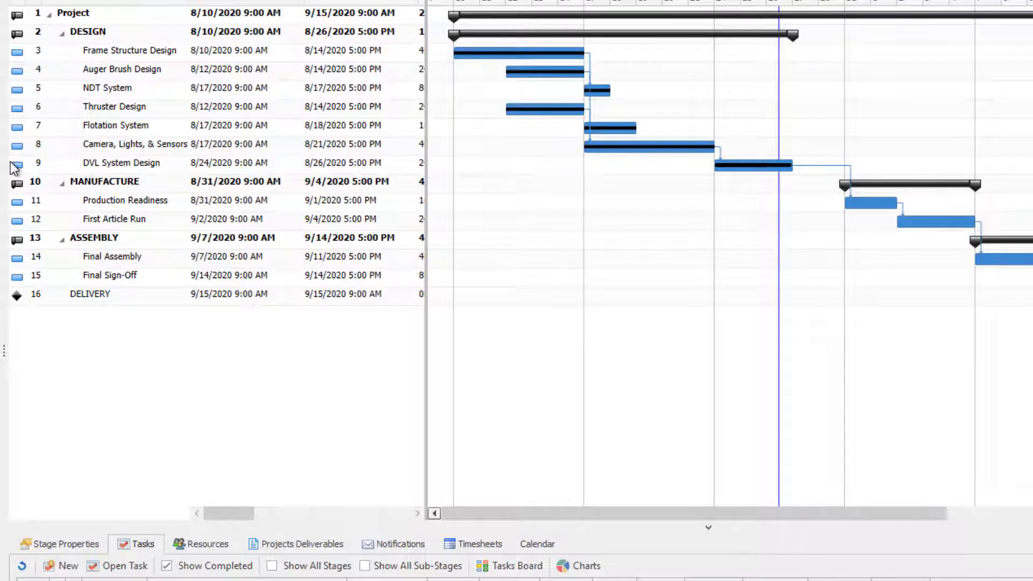
left_click(12, 164)
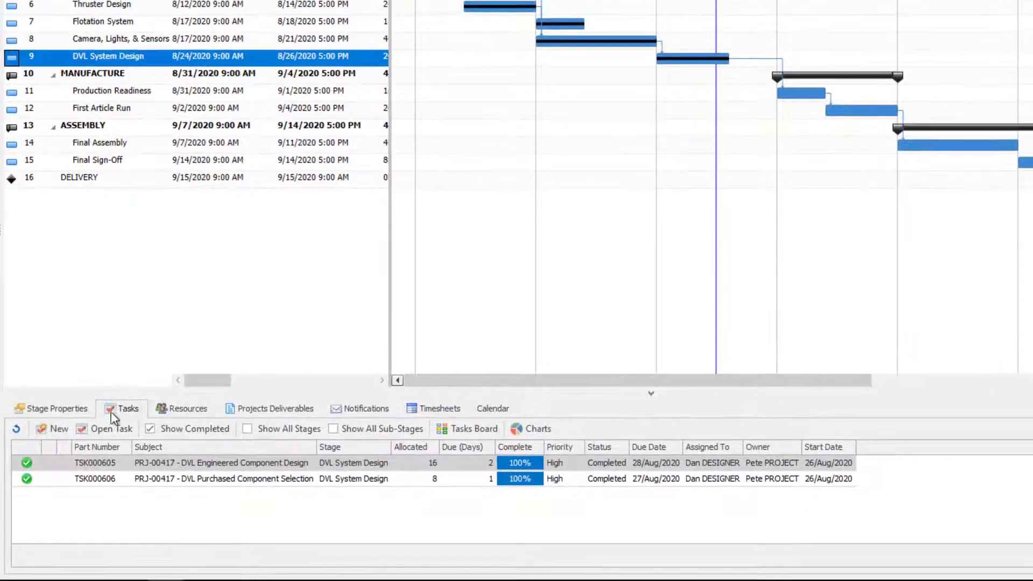
left_click(254, 410)
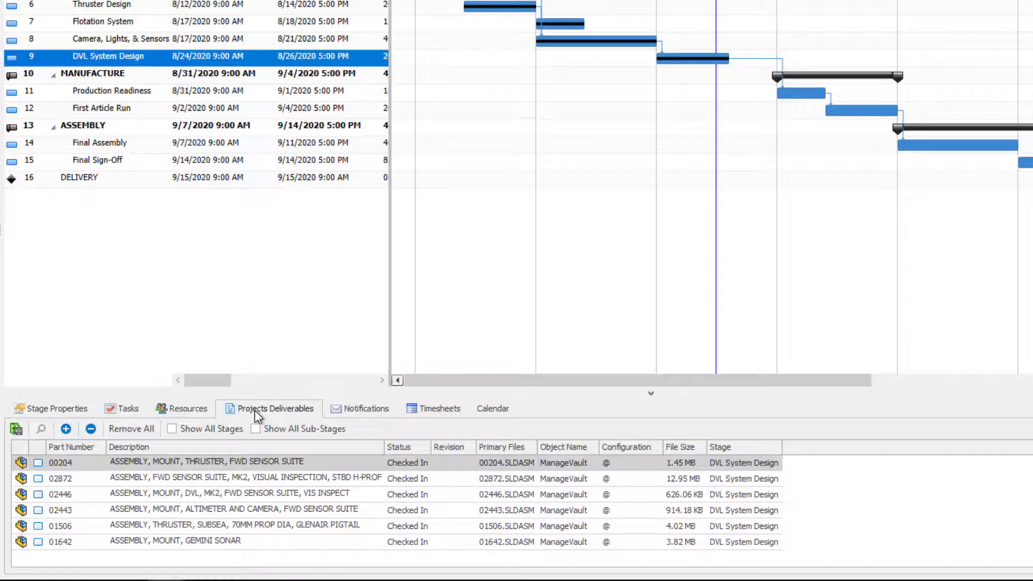
left_click(114, 413)
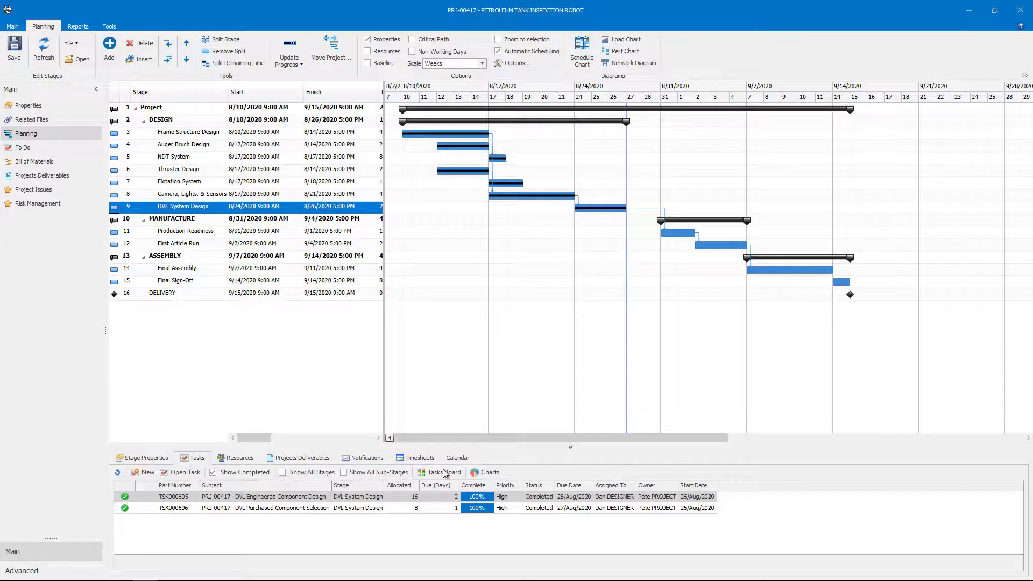
Review the task charts of the PETROLEUM TANK INSPECTION ROBOT project
left_click(484, 475)
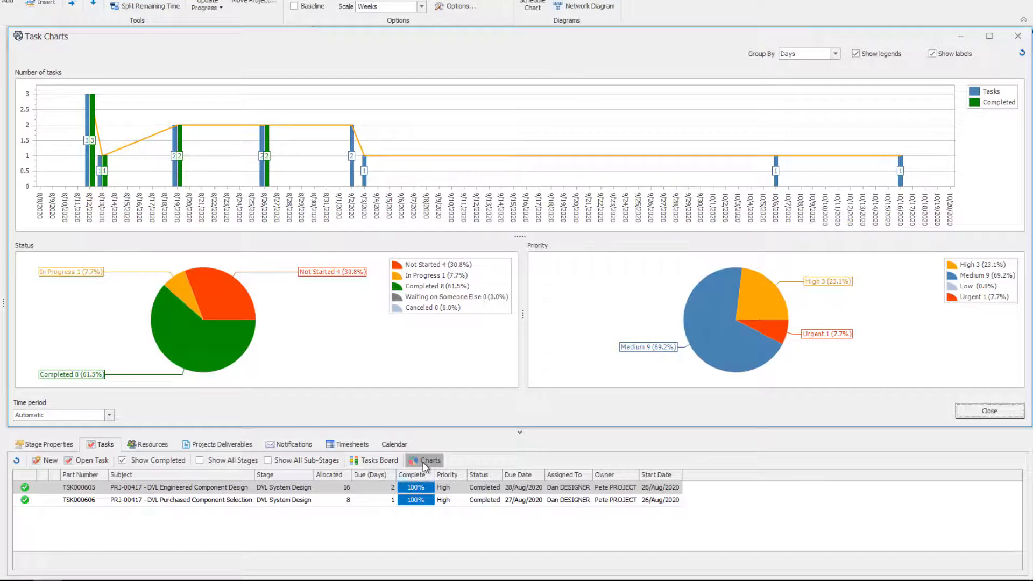
left_click(960, 412)
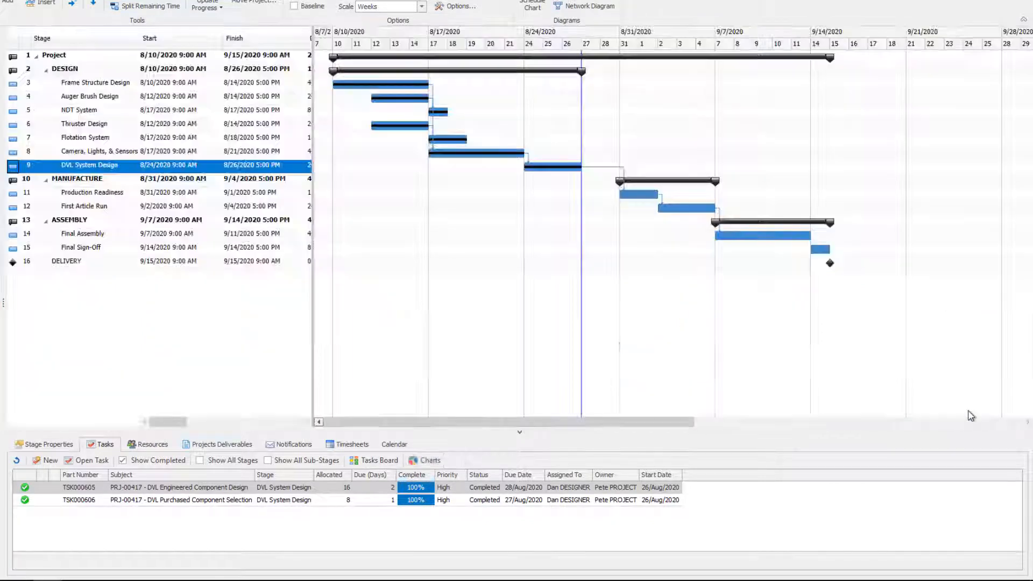
Group the PRJ-00417 tasks board by Status (Kanban Board) and move the Supplier Part Quotes task to In Progress
left_click(360, 462)
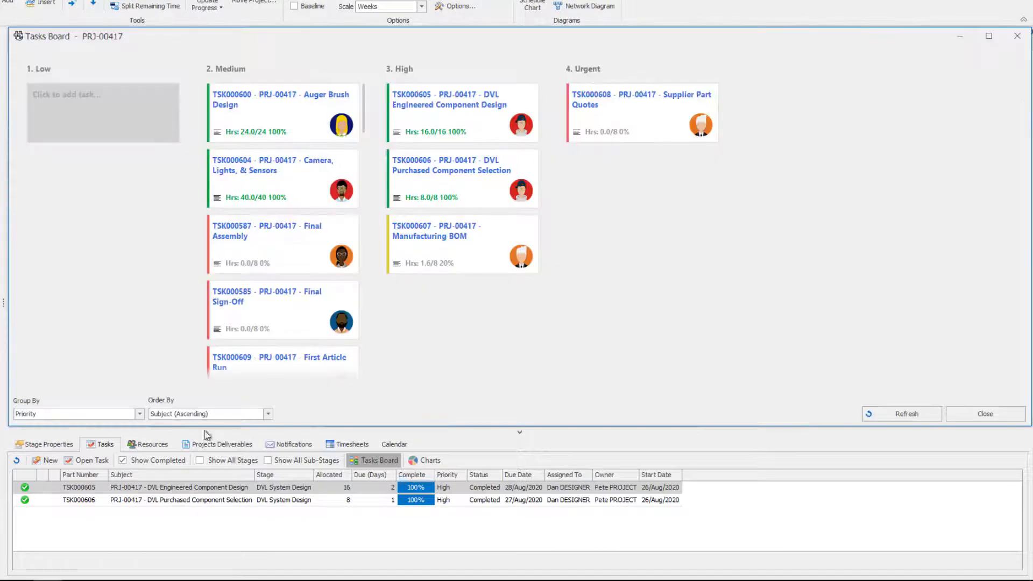
left_click(139, 414)
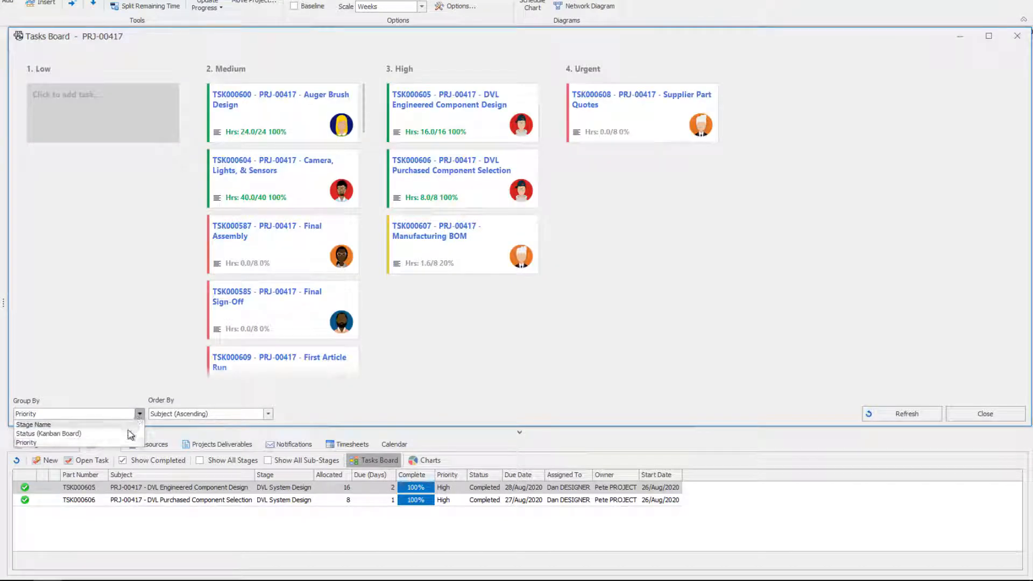
left_click(128, 433)
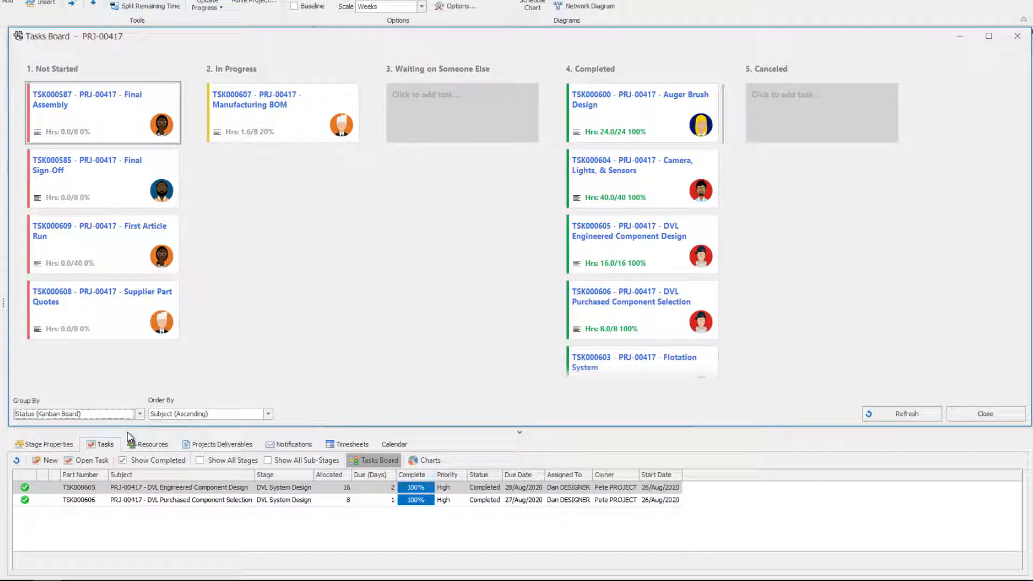
left_click_drag(83, 314, 243, 208)
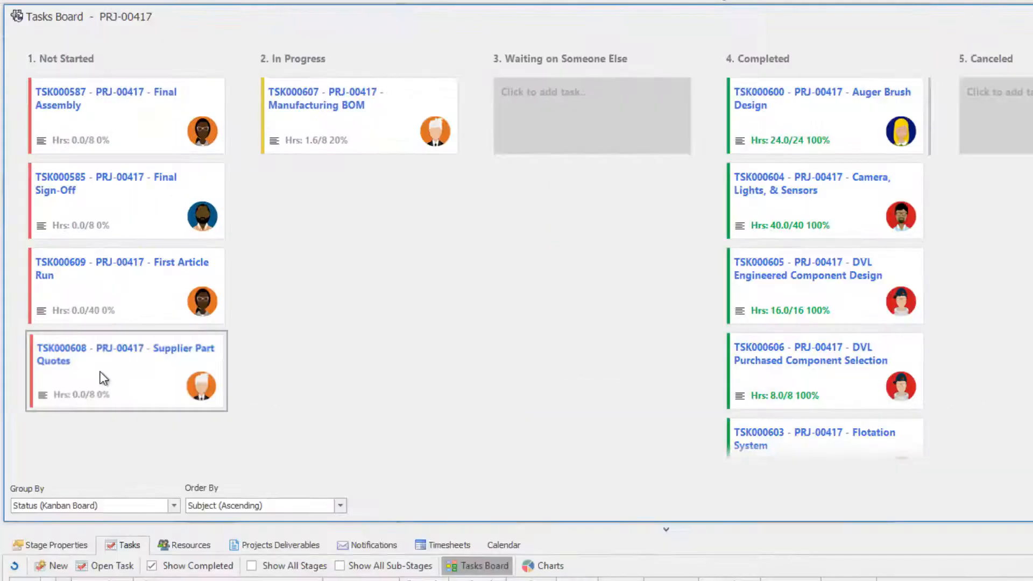
left_click_drag(308, 238, 362, 201)
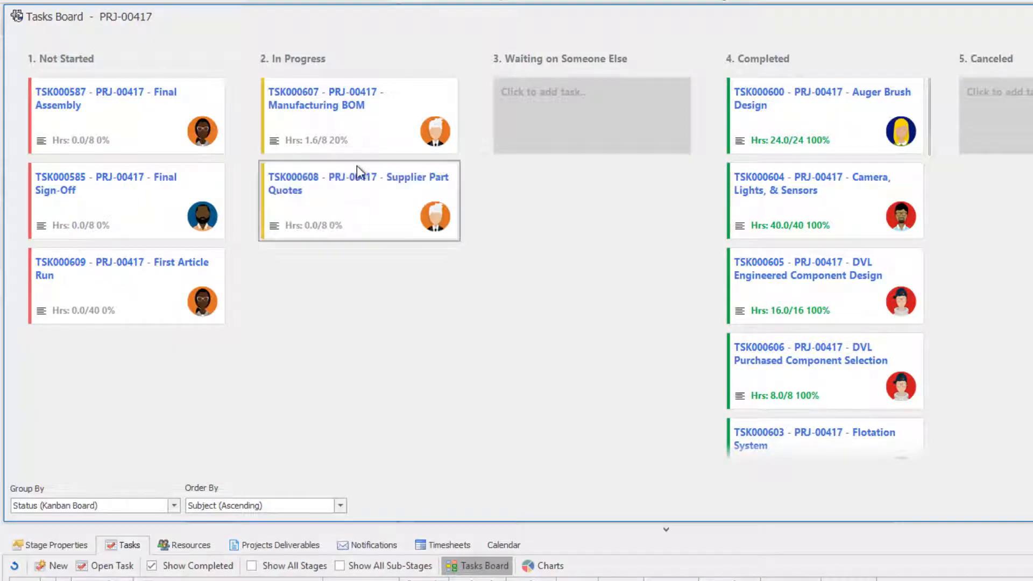
Open the Manufacturing BOM task and select the 02443 assembly among the references of MFG-00005
double_click(363, 130)
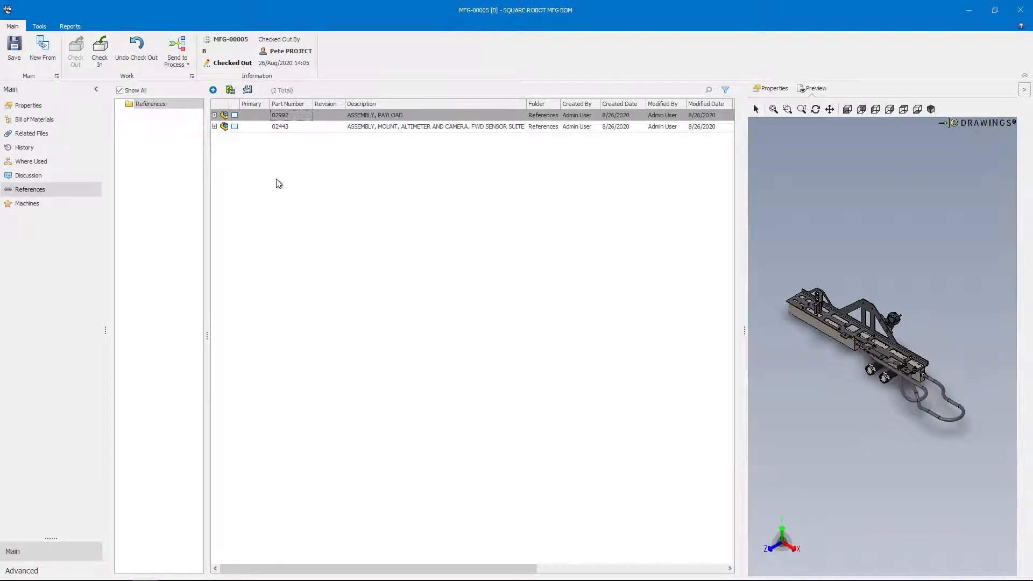
left_click(279, 129)
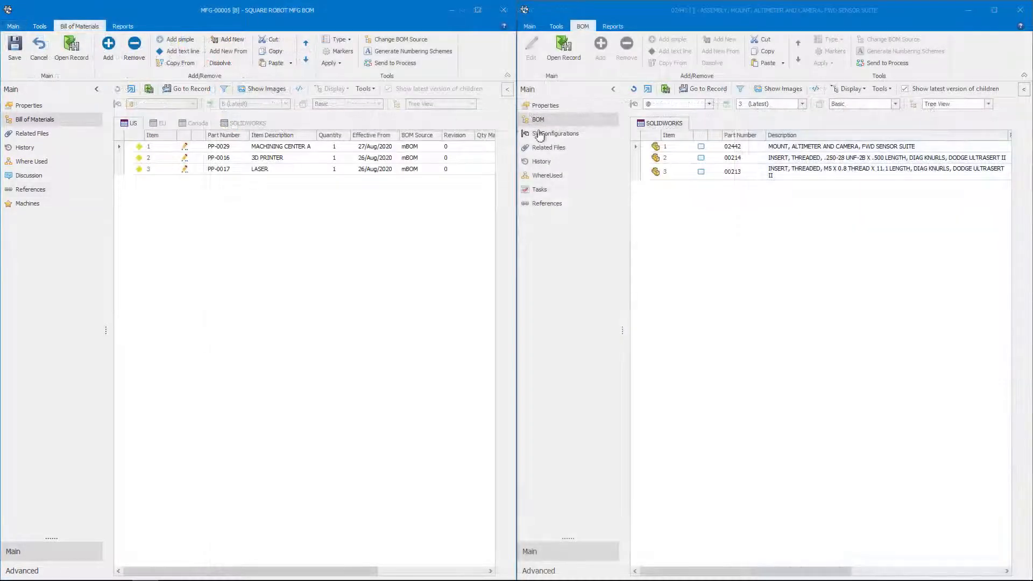
Copy part 02442 from the 02443 assembly's BOM and paste it under MACHINING CENTER A in the MFG-00005 US BOM
right_click(655, 148)
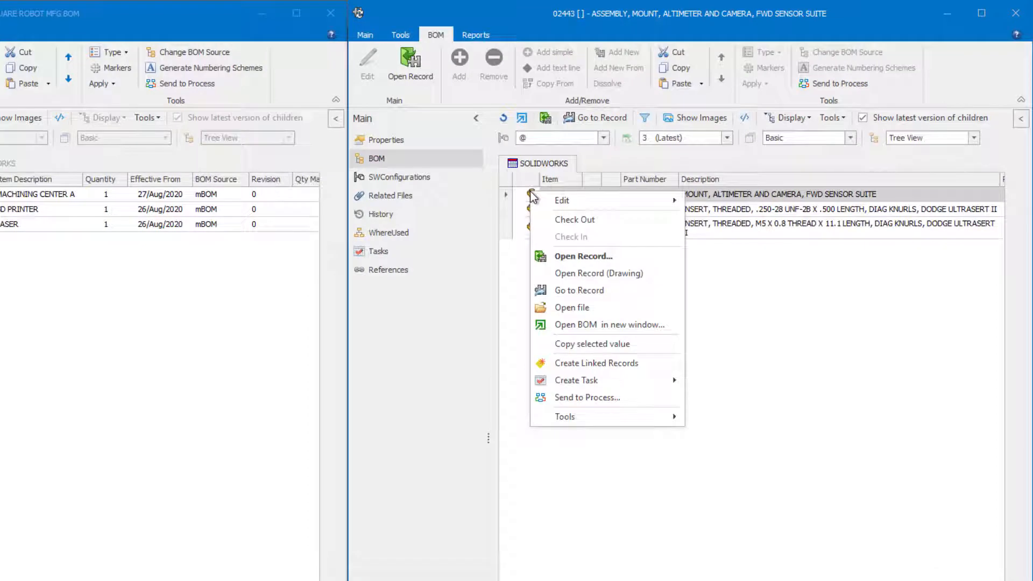
mouse_move(645, 200)
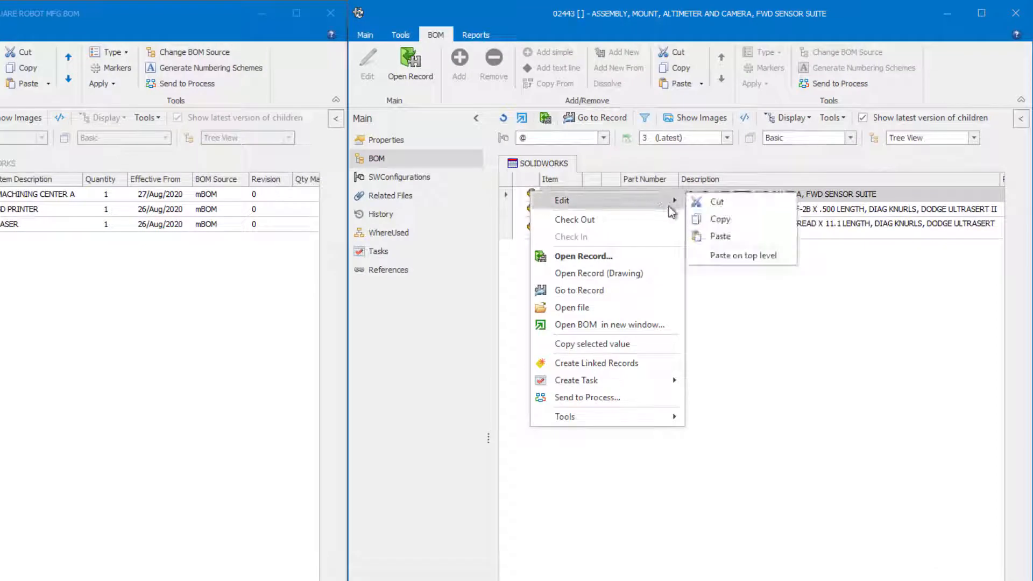
left_click(700, 218)
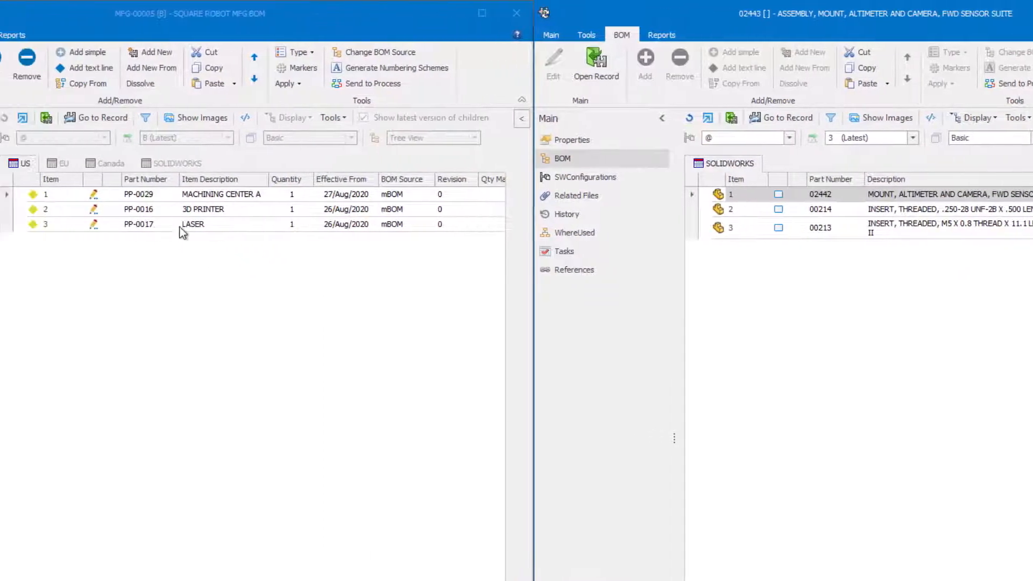
right_click(233, 195)
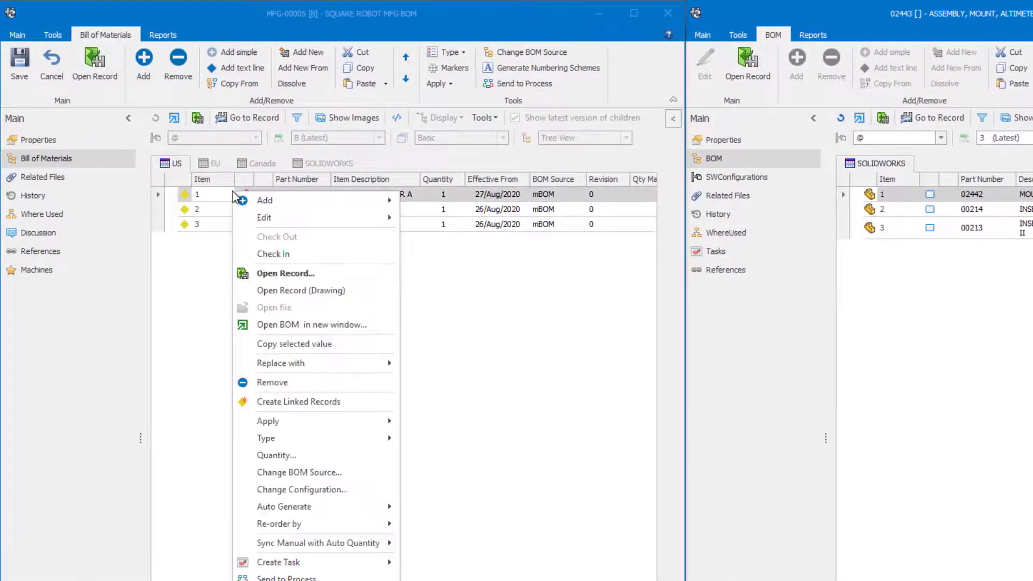
mouse_move(315, 221)
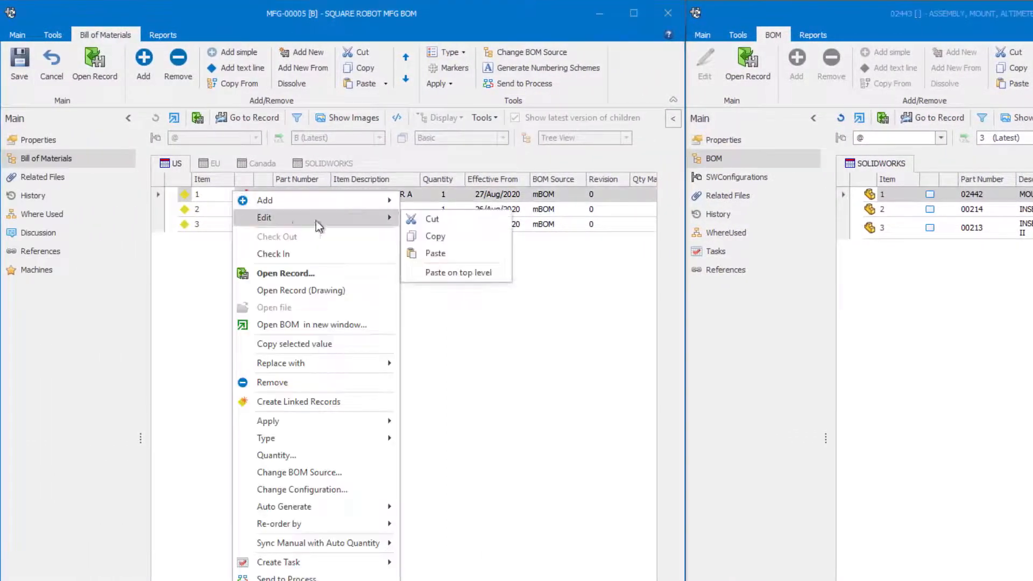
left_click(424, 253)
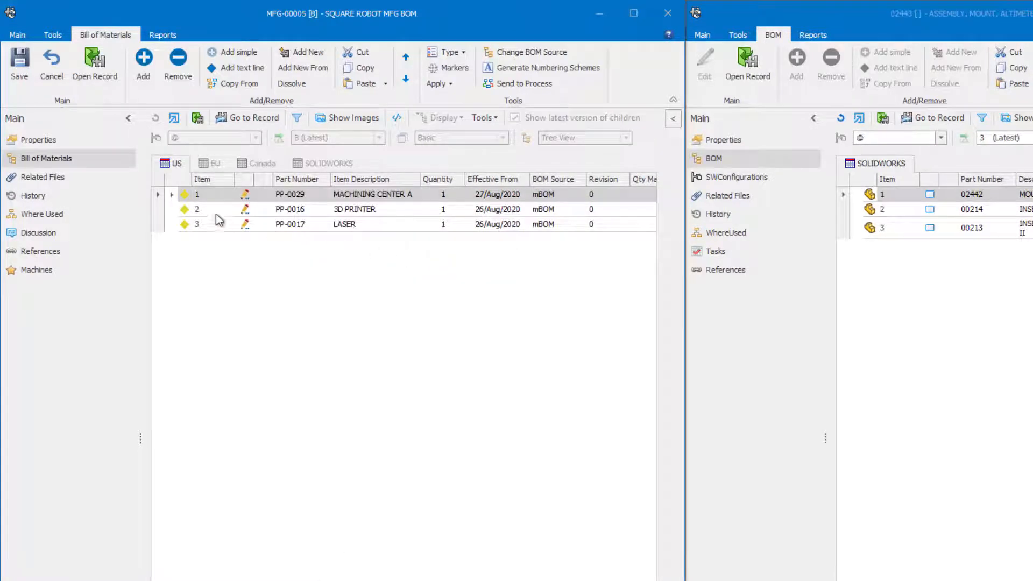
left_click(171, 194)
left_click(197, 209)
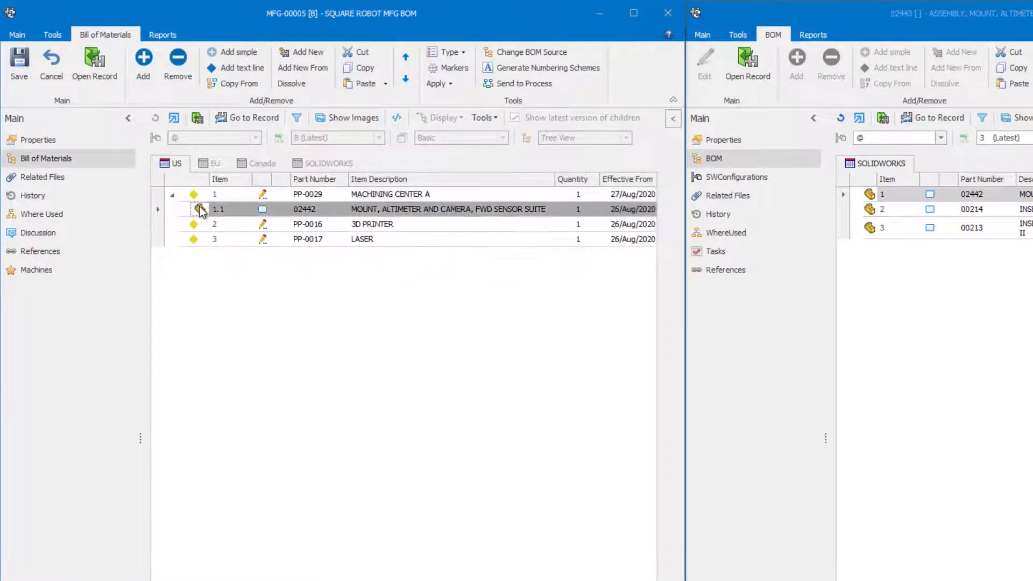
Start a BOM copy from another record and choose the payload assembly 02992 as the source
left_click(298, 83)
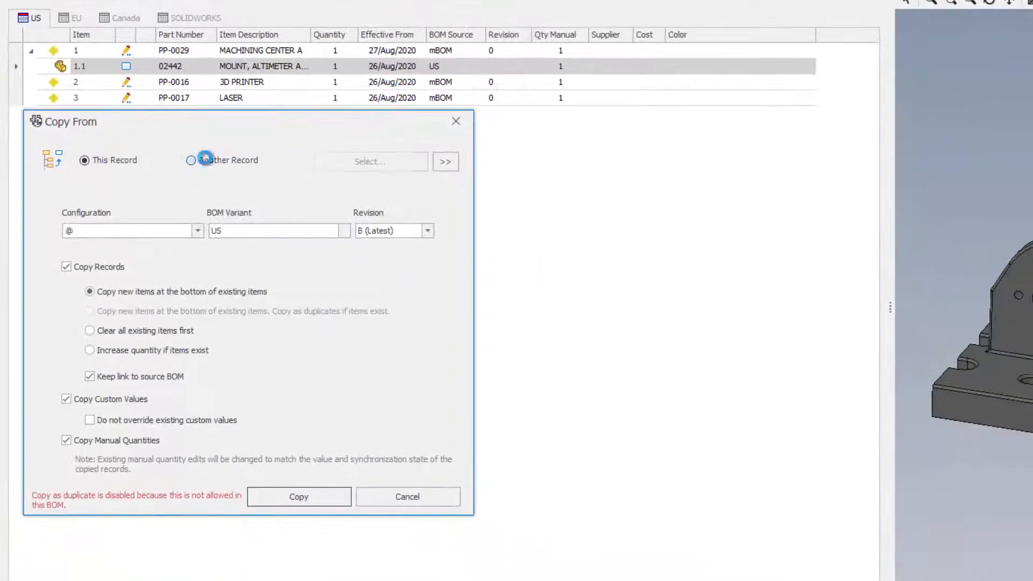
left_click(229, 189)
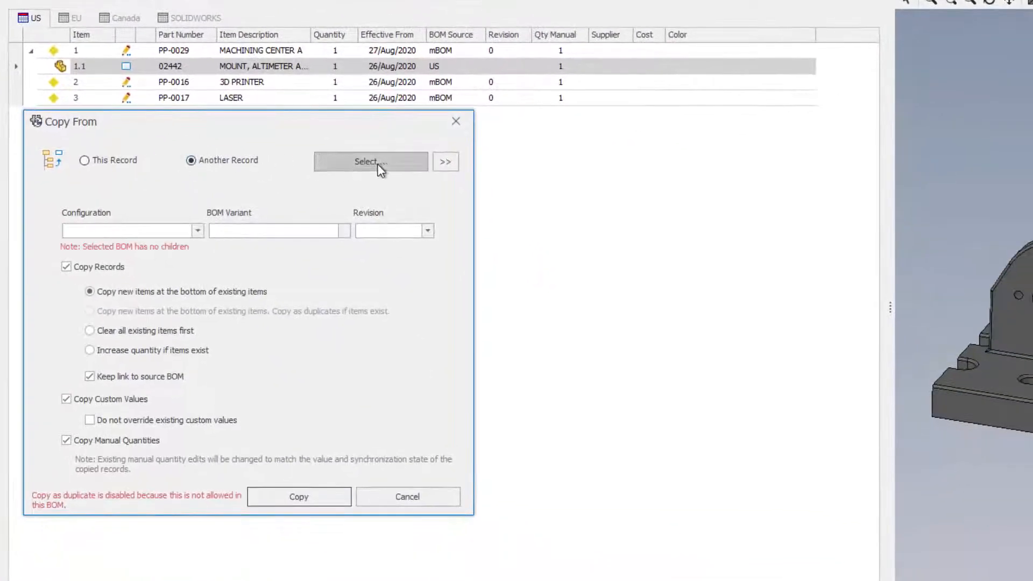
left_click(419, 195)
left_click(87, 470)
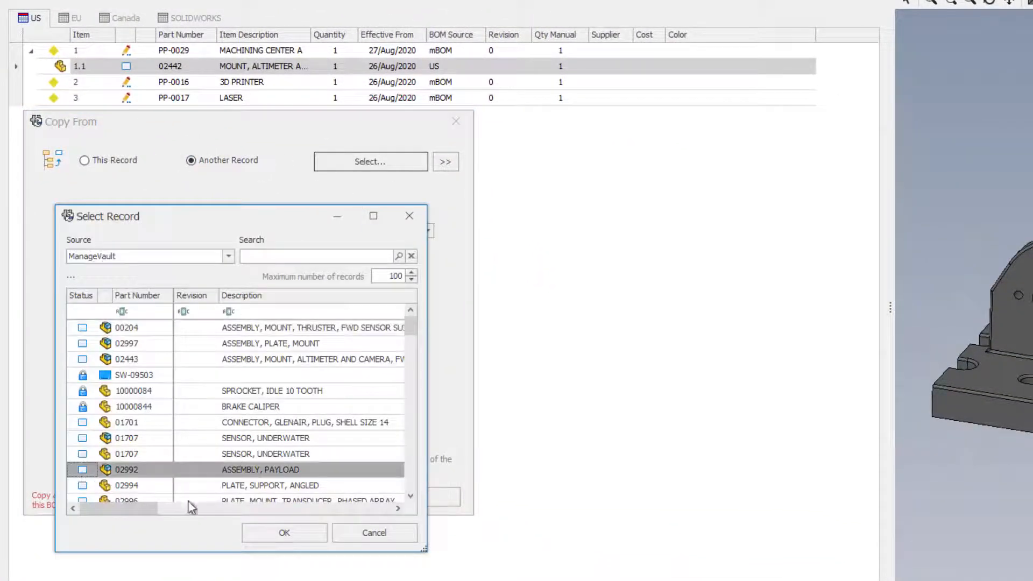
left_click(270, 535)
Copy only items 02994, 02997 and 03143 from the 02992 payload assembly into the US BOM
left_click(449, 165)
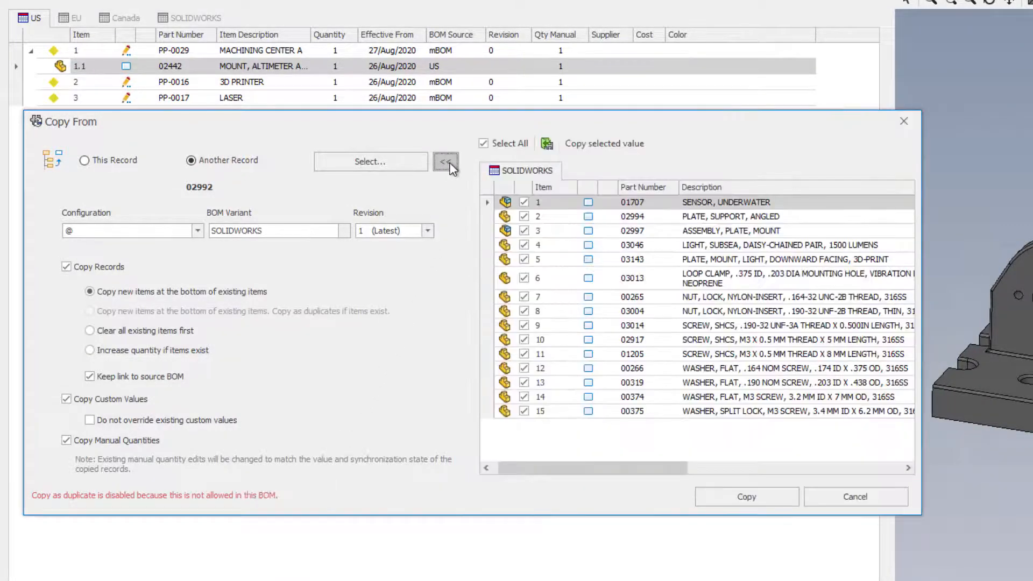
left_click(482, 144)
left_click(523, 215)
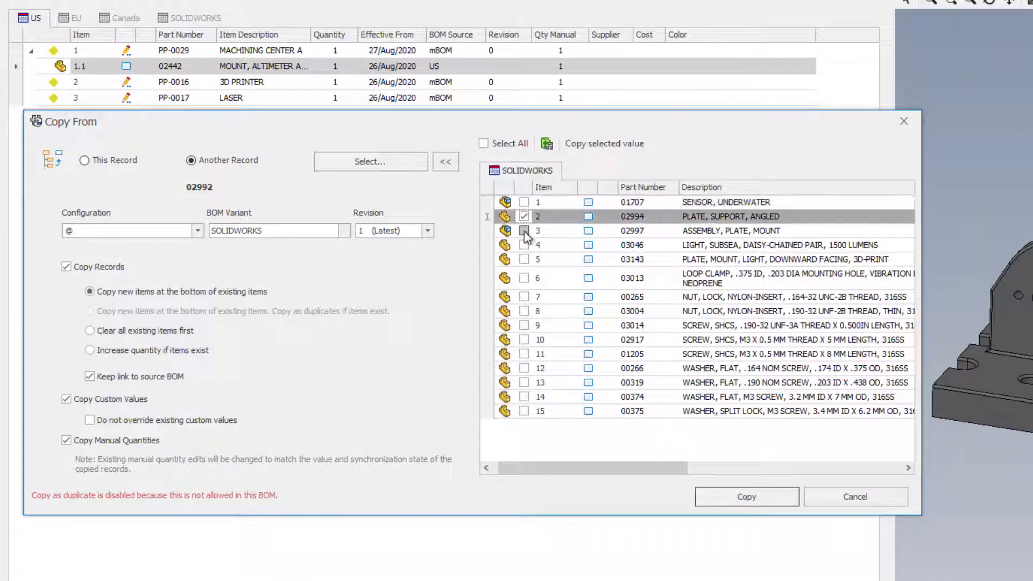
left_click(523, 230)
left_click(524, 259)
left_click(707, 502)
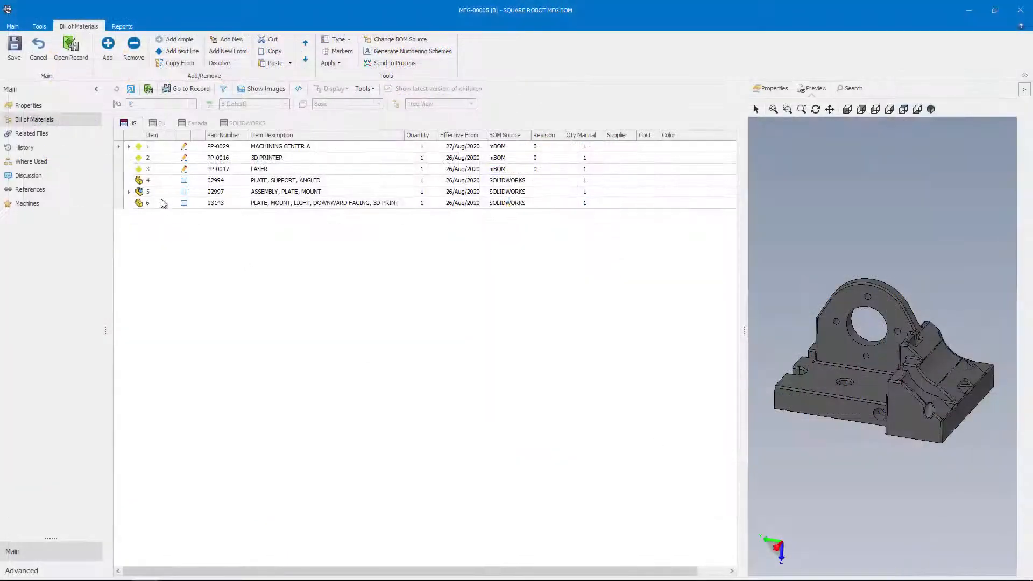
Move parts 02994 and 03143 from the top level to under 3D PRINTER, and save the BOM
left_click(139, 183)
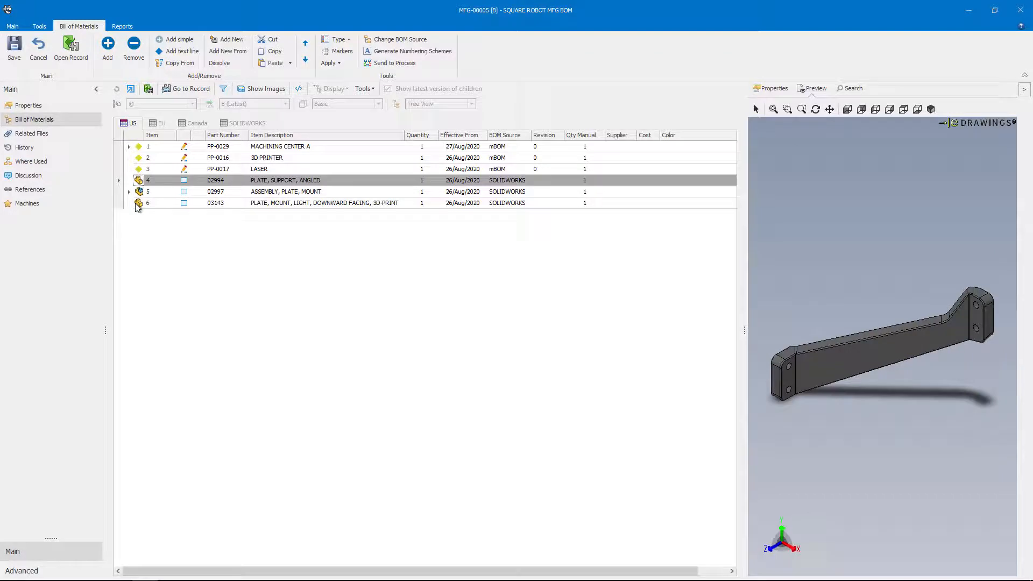
left_click(138, 204, "ctrl")
right_click(138, 207)
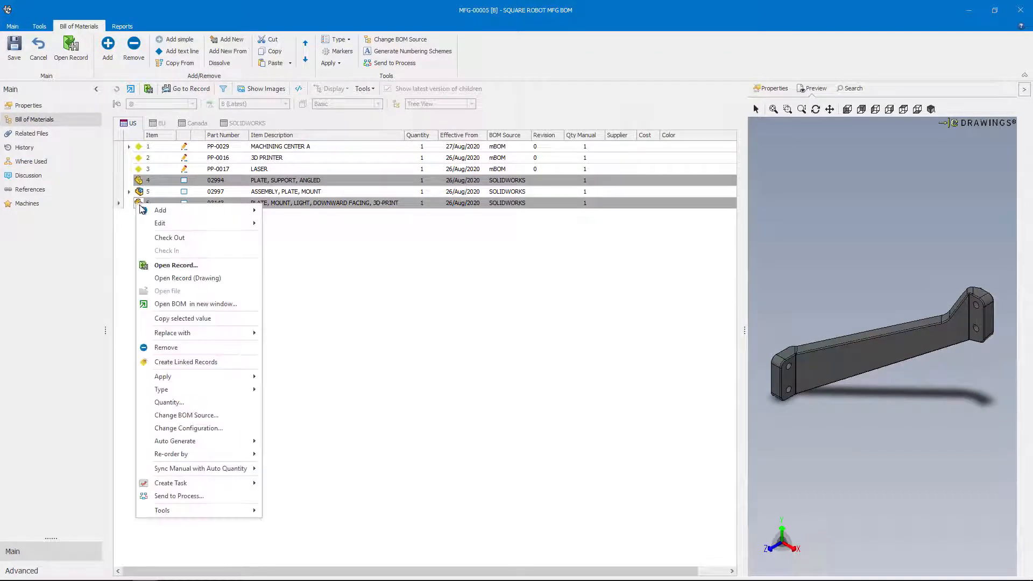
mouse_move(165, 226)
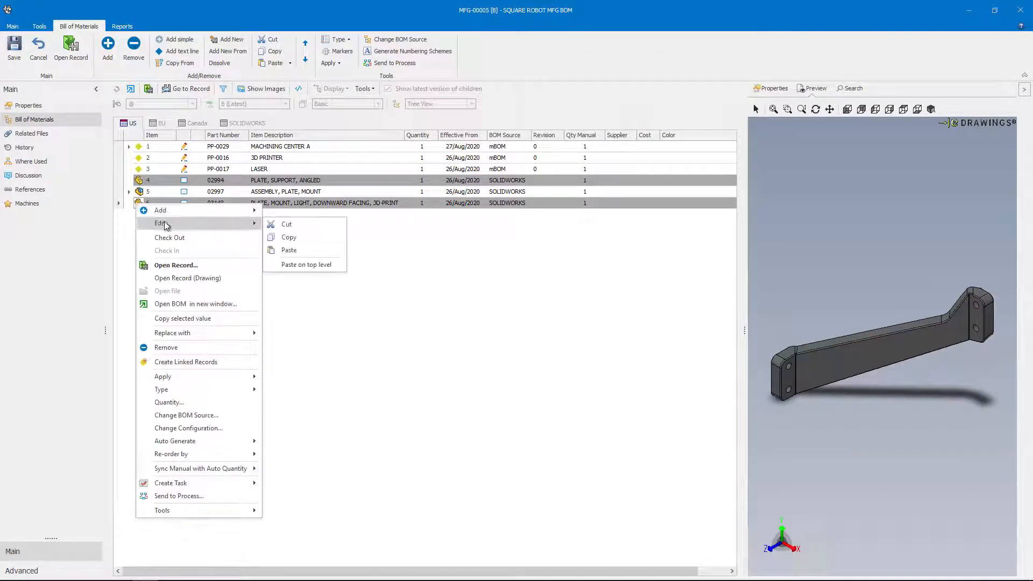
left_click(315, 227)
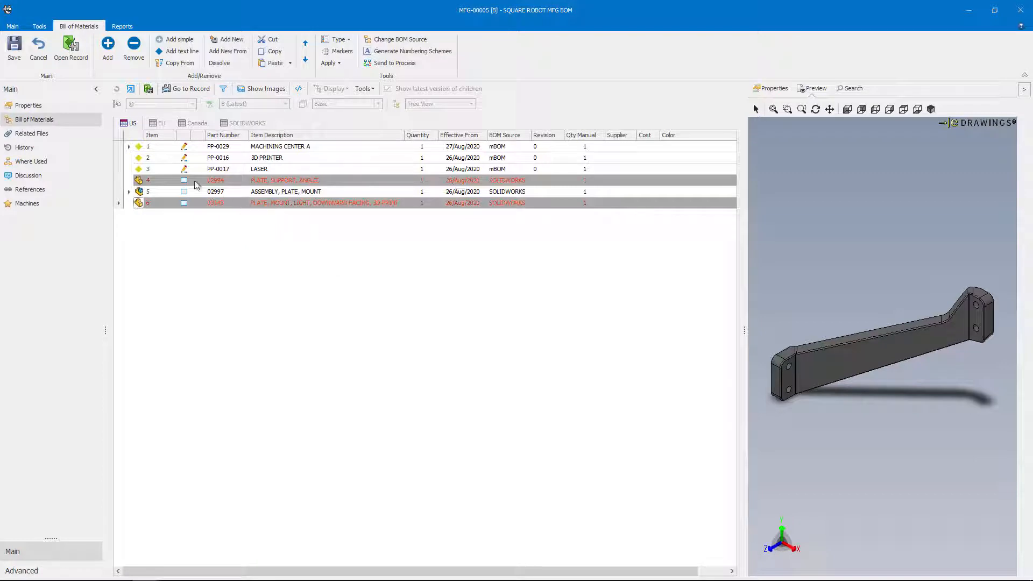
left_click(139, 161)
right_click(139, 160)
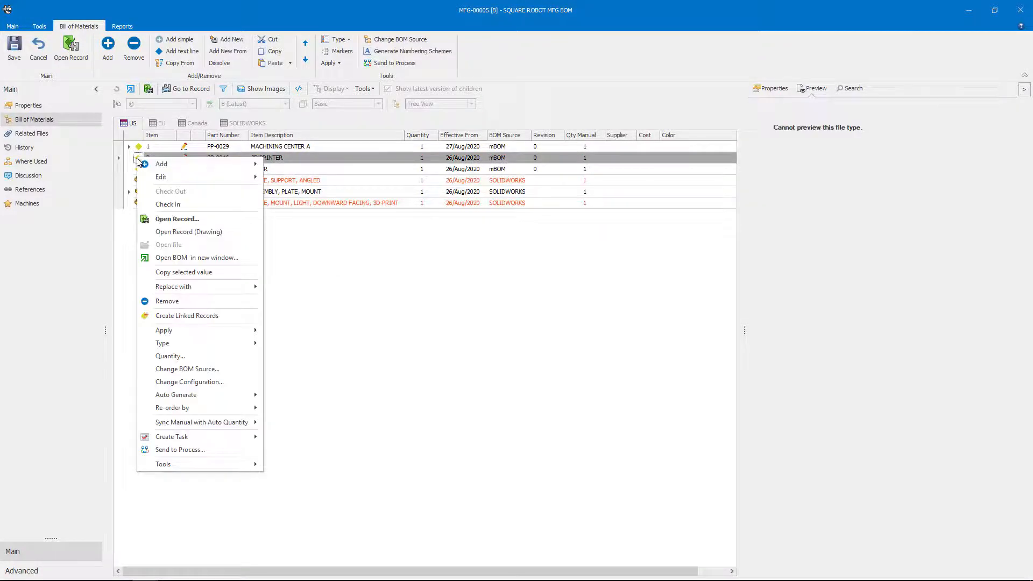
mouse_move(155, 177)
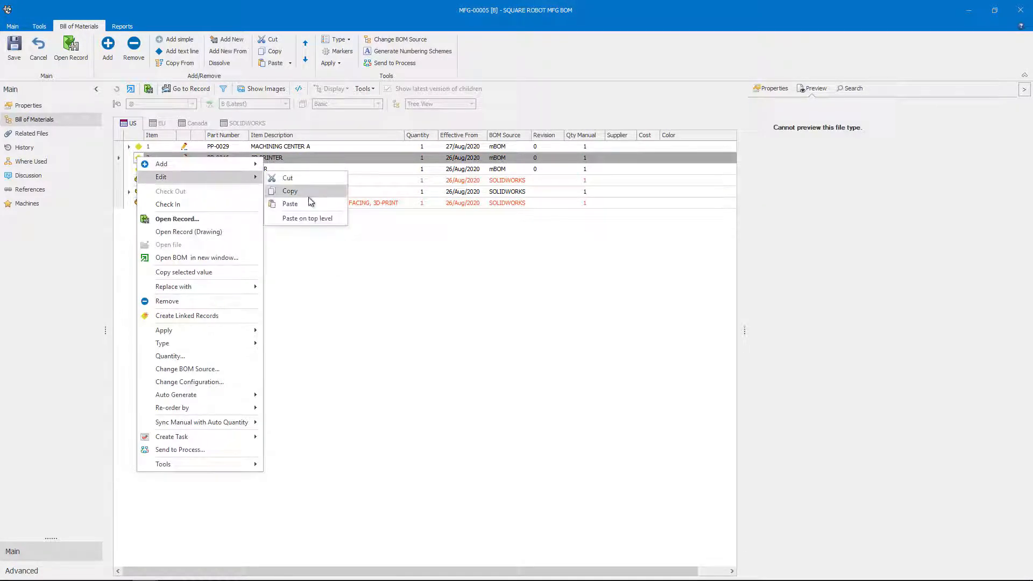
left_click(293, 204)
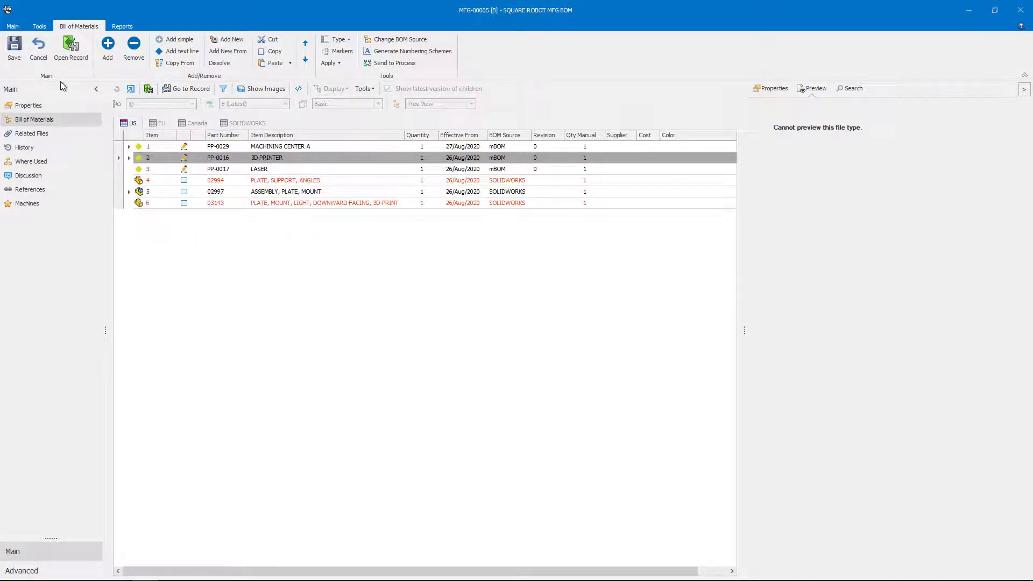
left_click(15, 49)
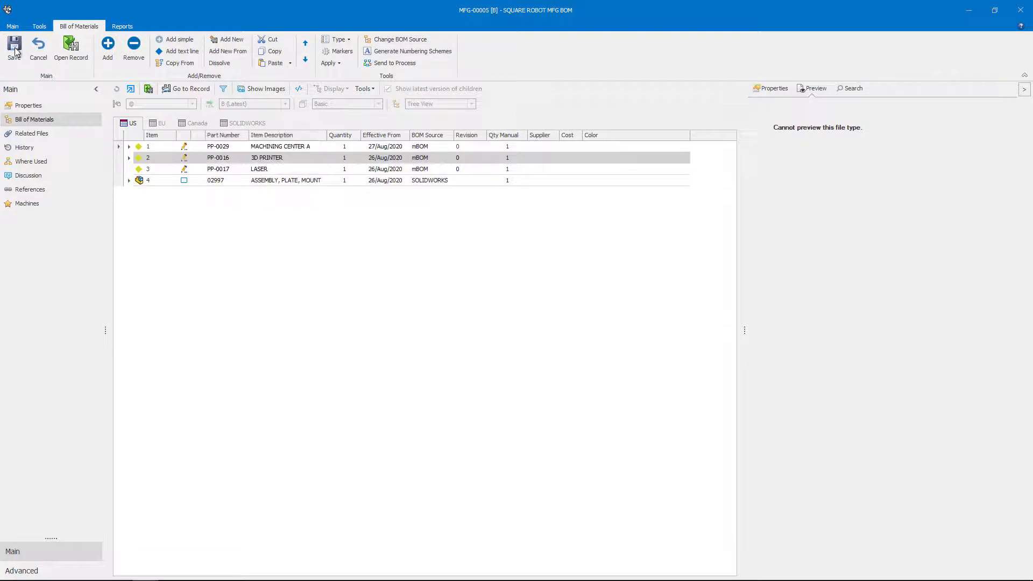
Create a new process record from the LASER item with BRAKE PRESS as its equipment description
left_click(140, 183)
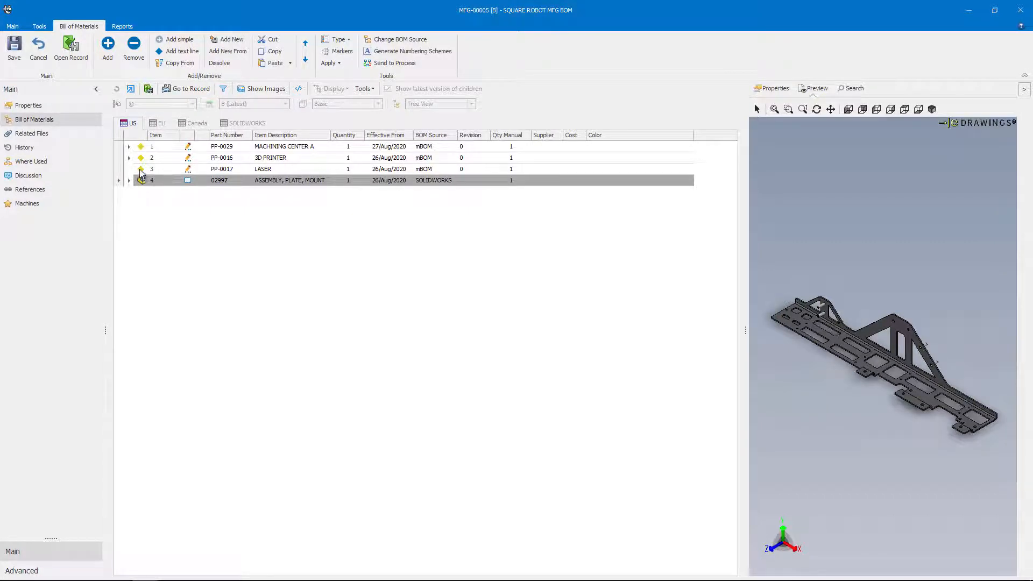
right_click(140, 169)
mouse_move(153, 176)
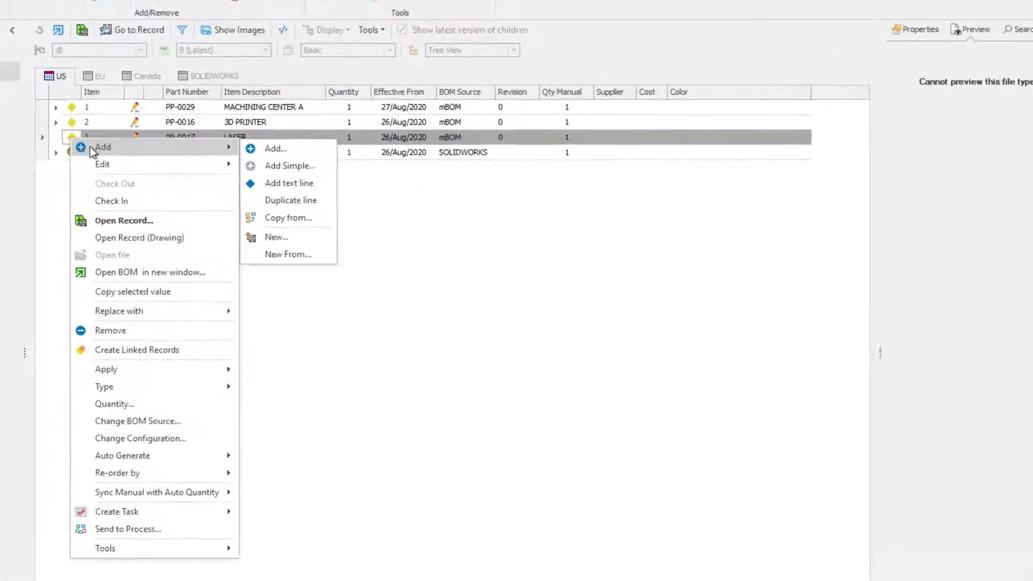
left_click(309, 253)
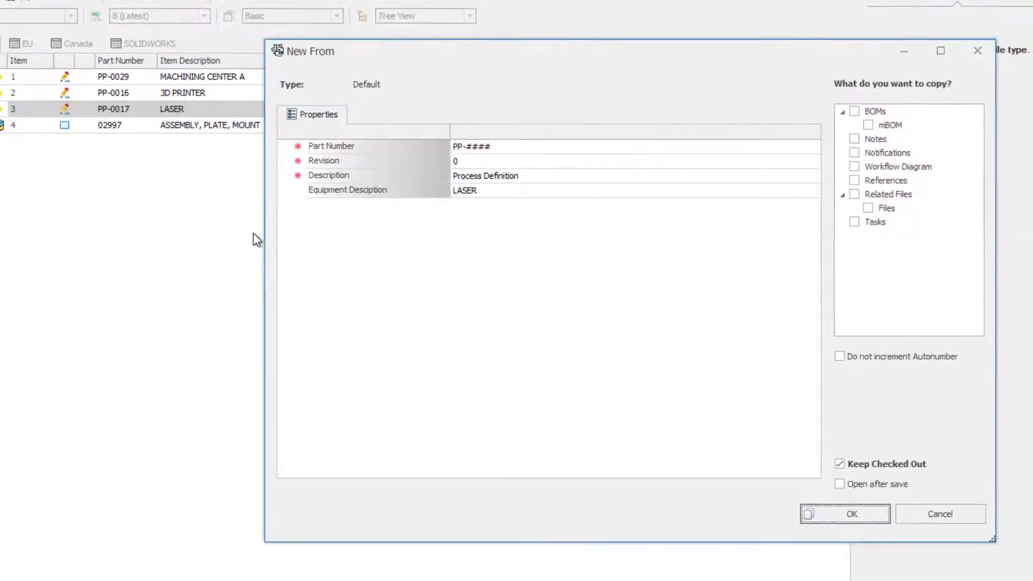
double_click(513, 192)
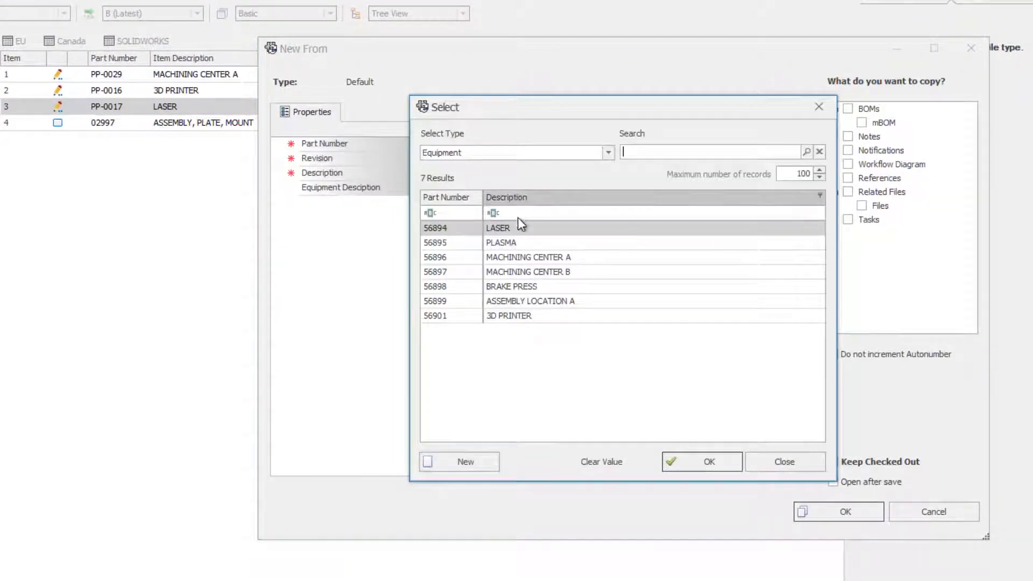
left_click(557, 286)
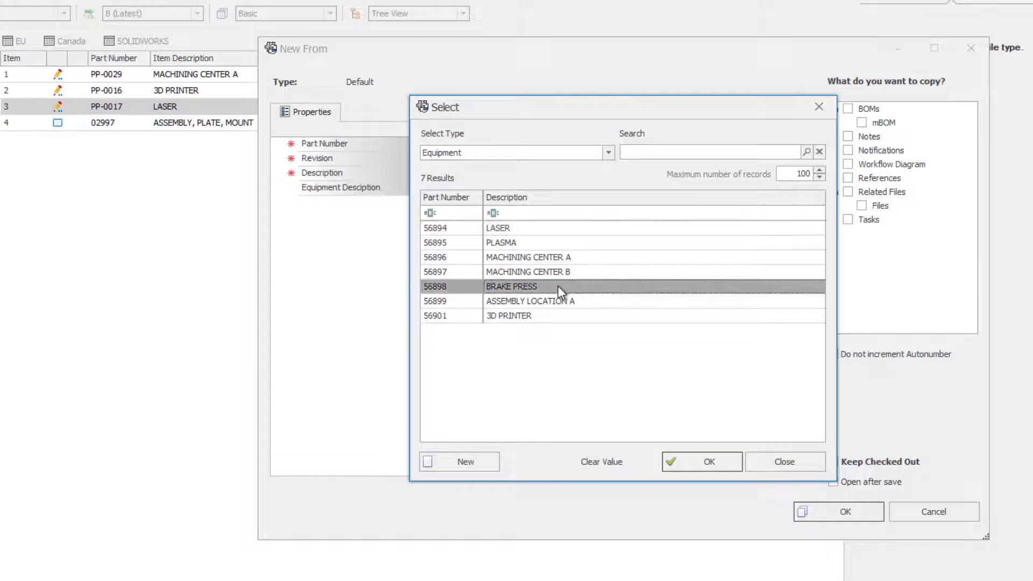
left_click(683, 461)
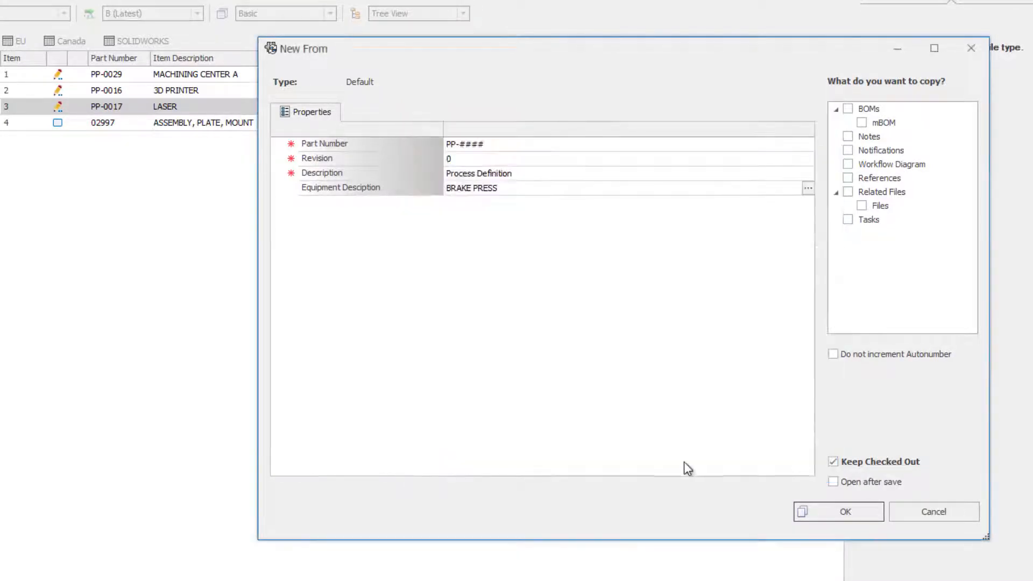
left_click(820, 513)
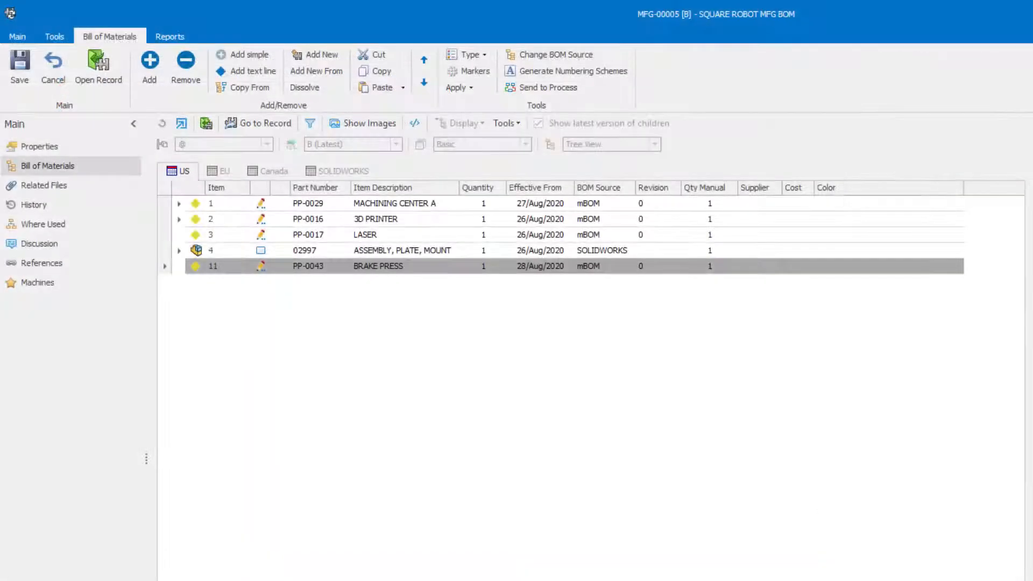
Dissolve the 02997 plate mount assembly in the US BOM
left_click(193, 252)
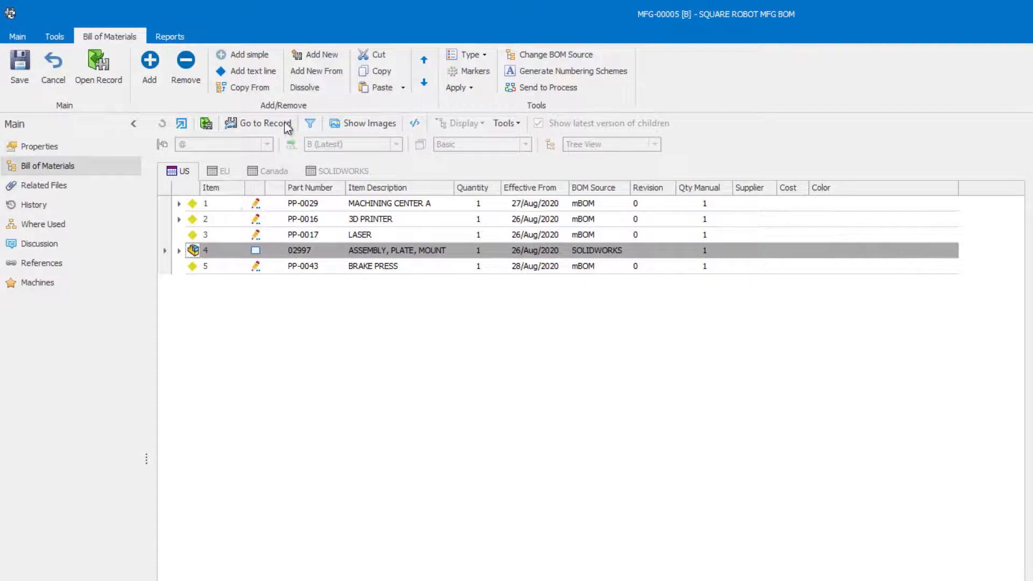
left_click(304, 87)
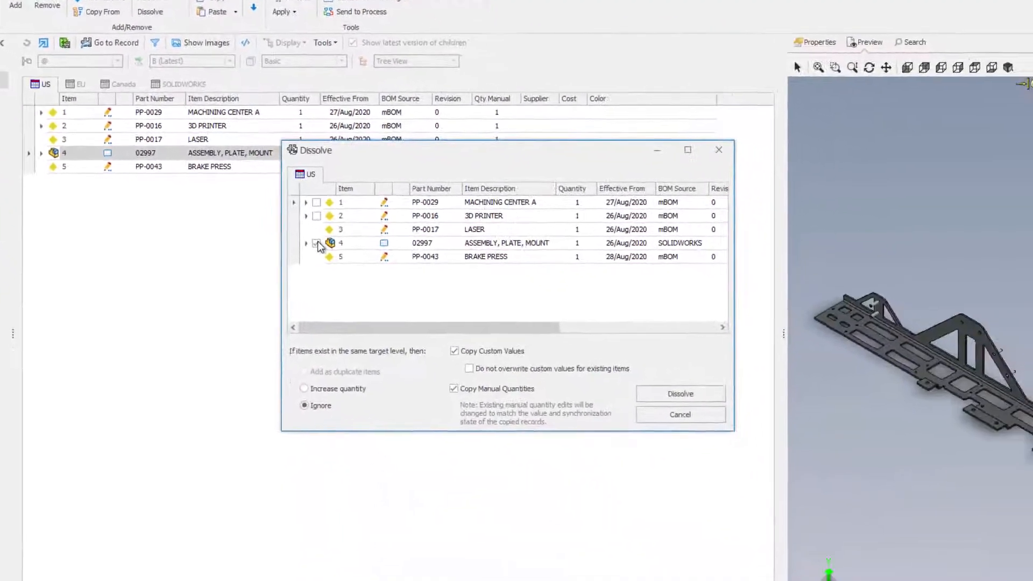
left_click(651, 396)
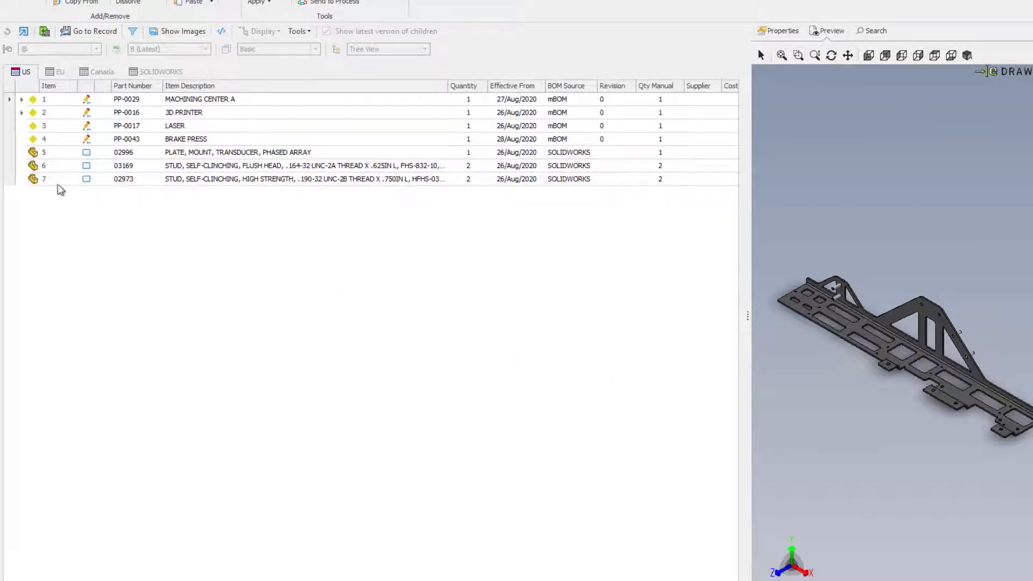
Remove the two self-clinching stud items, 03169 and 02973, from the US BOM
left_click(34, 169)
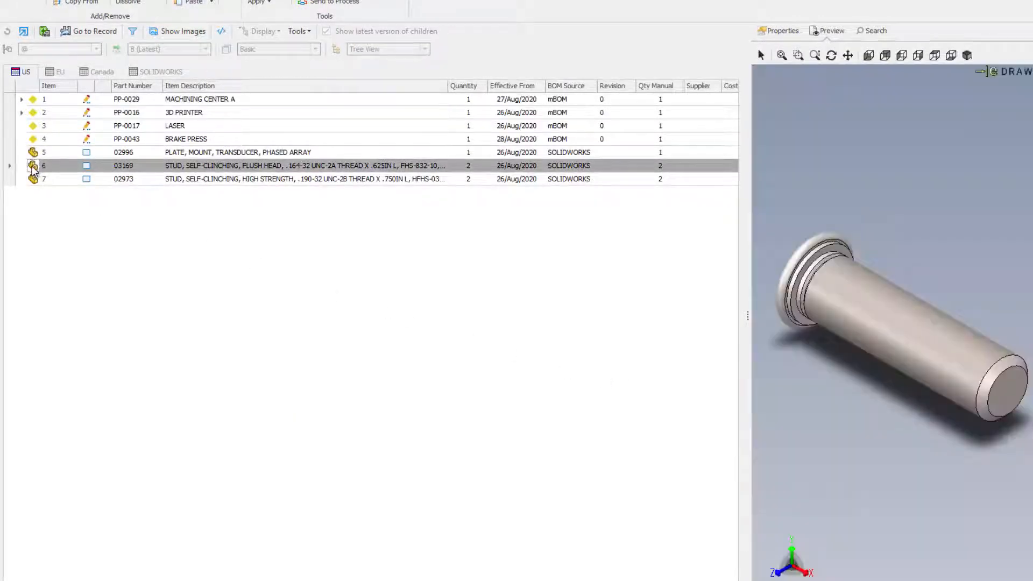
left_click(33, 180, "shift")
right_click(35, 181)
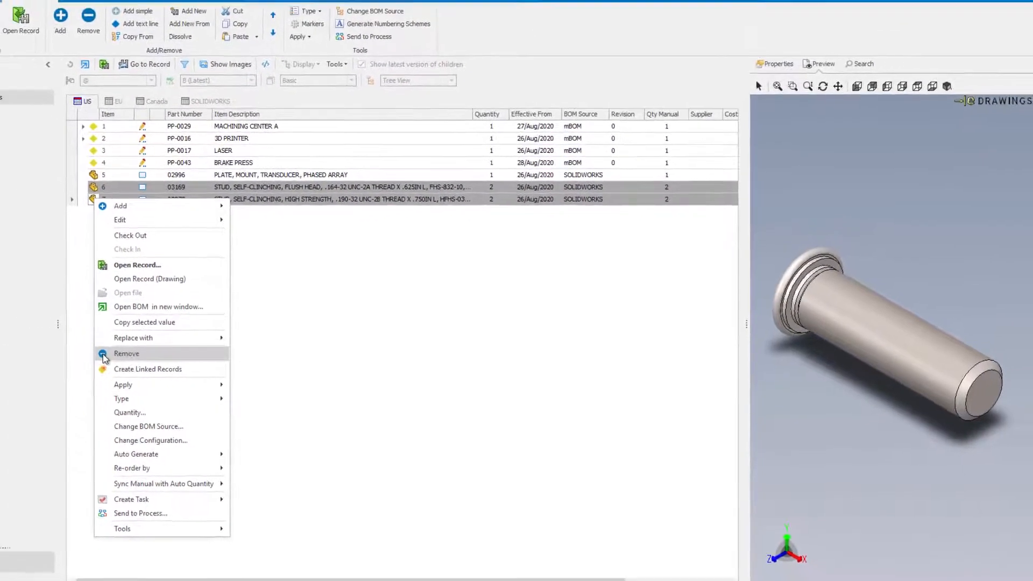
left_click(84, 352)
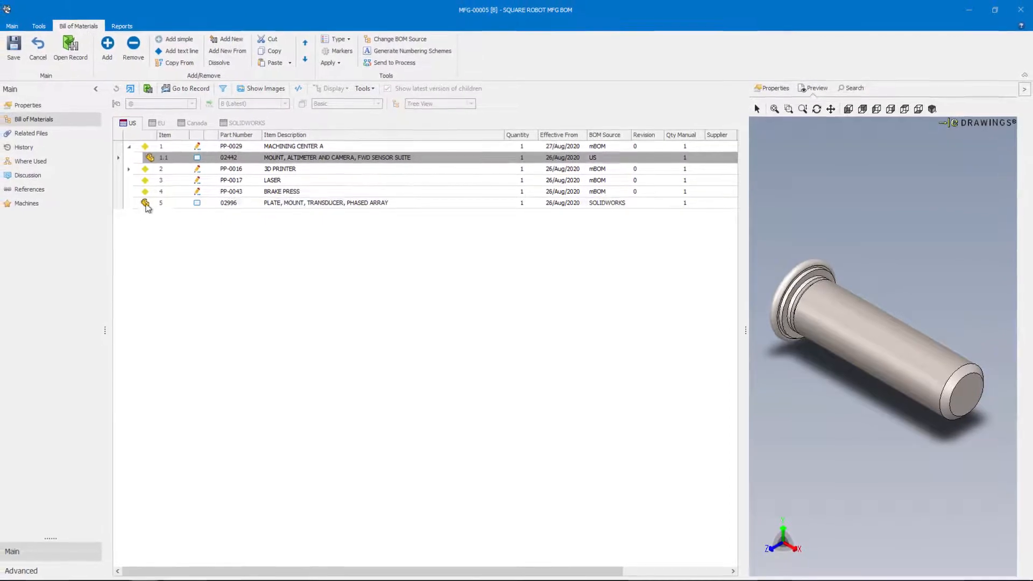
Select the transducer mount plate 02996 in the US BOM and bring up its editing commands
left_click(142, 202)
right_click(146, 208)
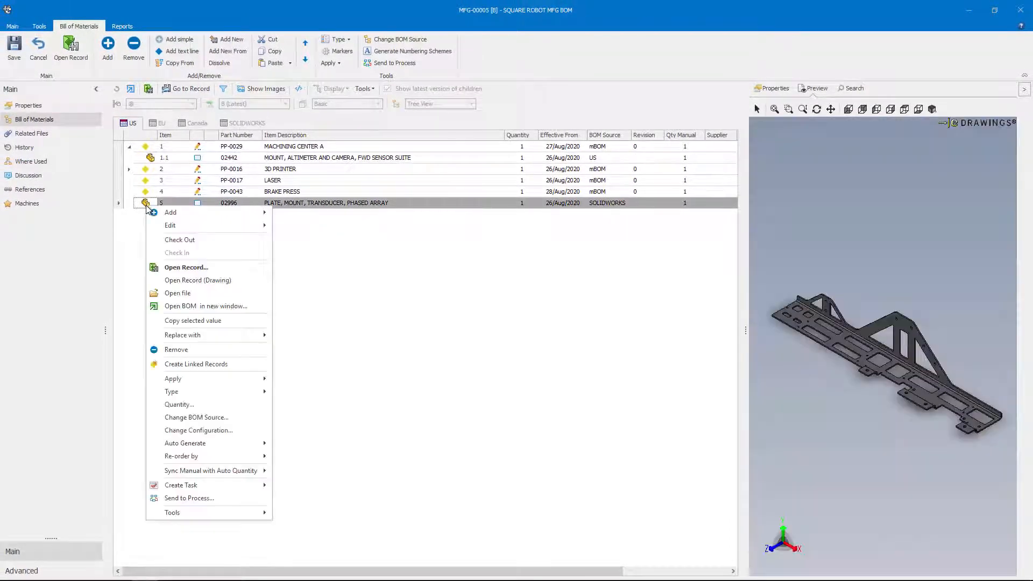
mouse_move(170, 226)
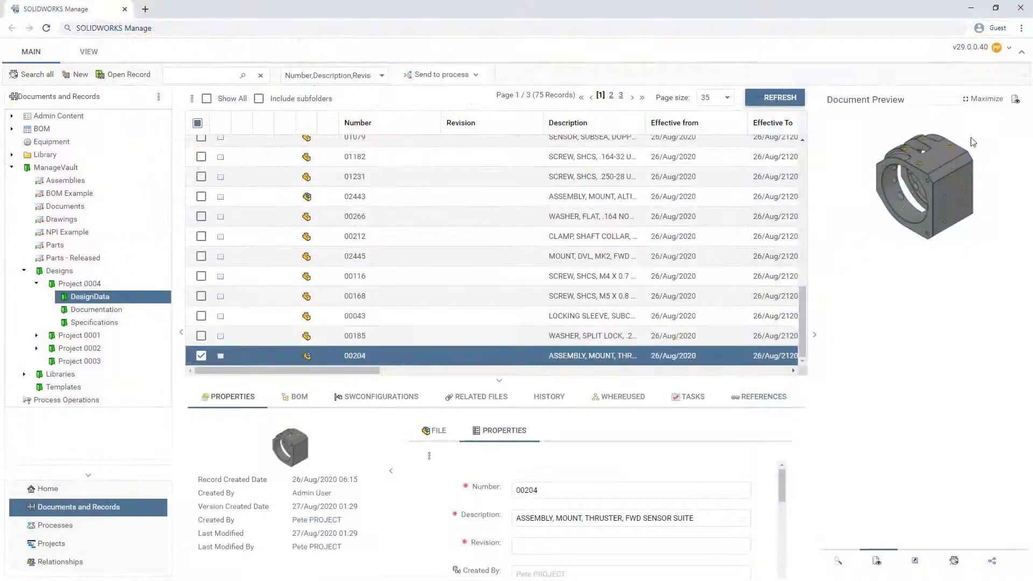
Open assembly 00204 from the web client in SOLIDWORKS PDM Web2 and inspect its 3D preview
left_click(1016, 103)
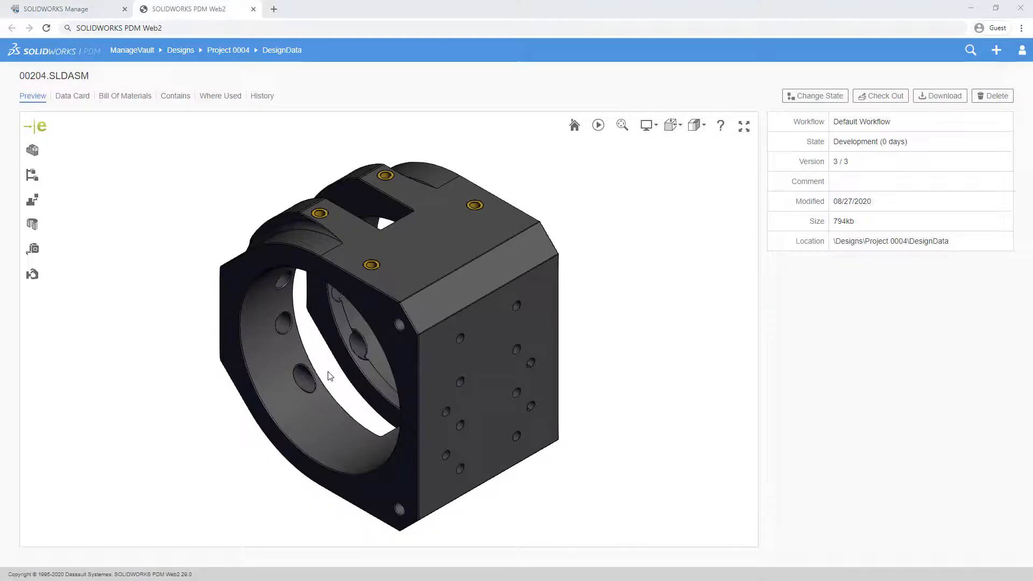
left_click_drag(329, 374, 422, 362)
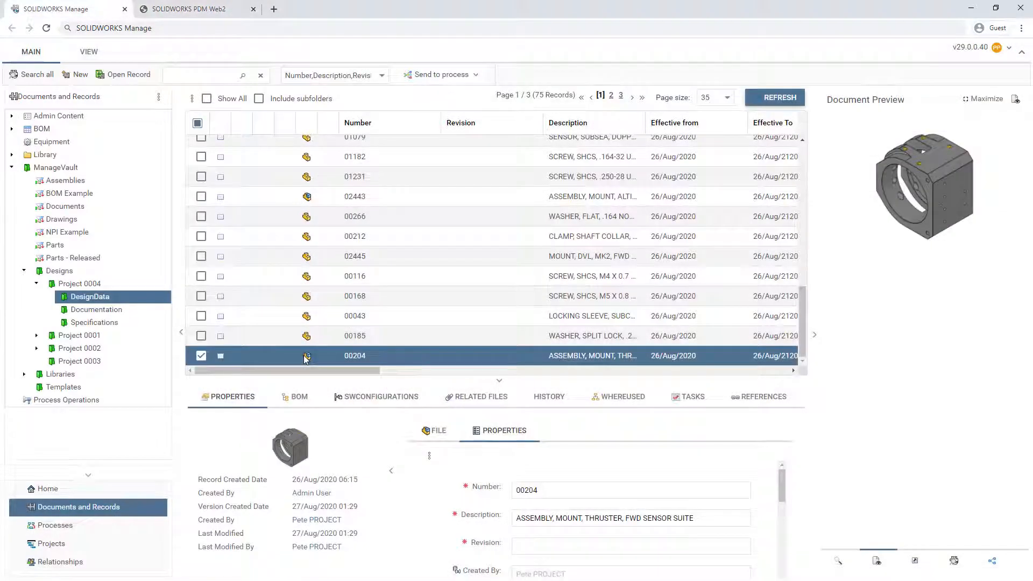
Share assembly 00204 in SOLIDWORKS Manage as a copied link without security options, using the Reference Files template for related files
right_click(303, 355)
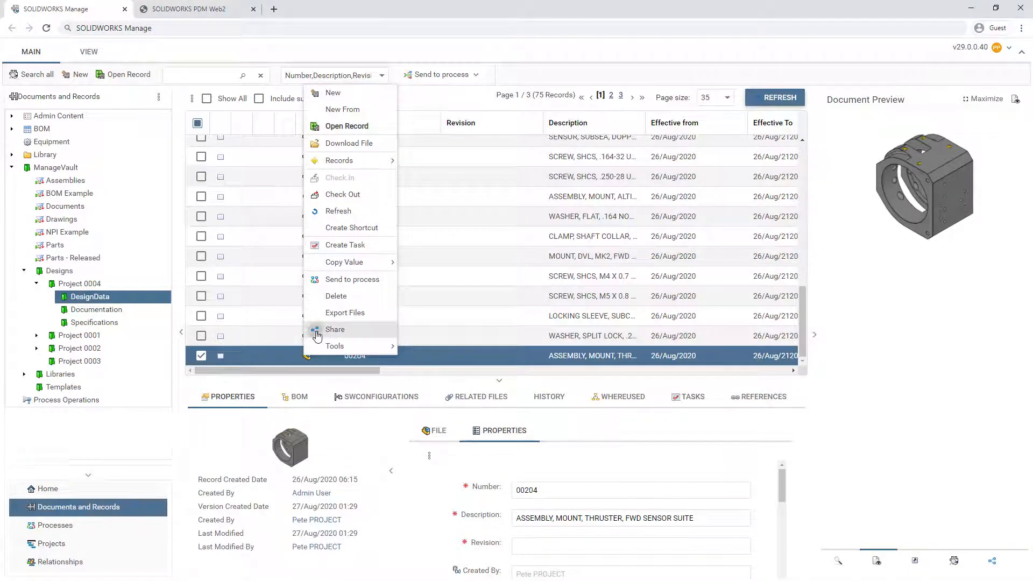
left_click(317, 335)
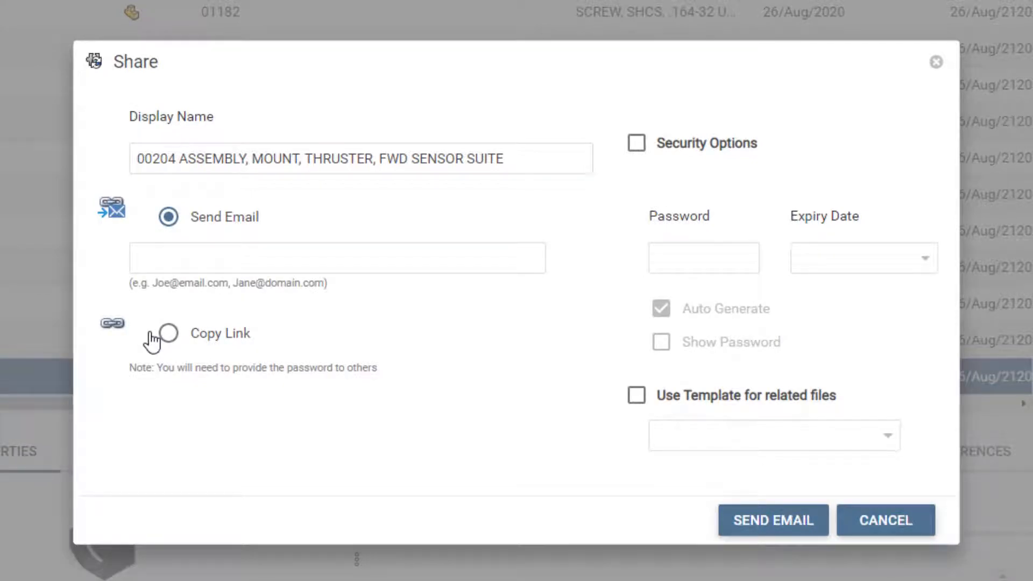
left_click(166, 334)
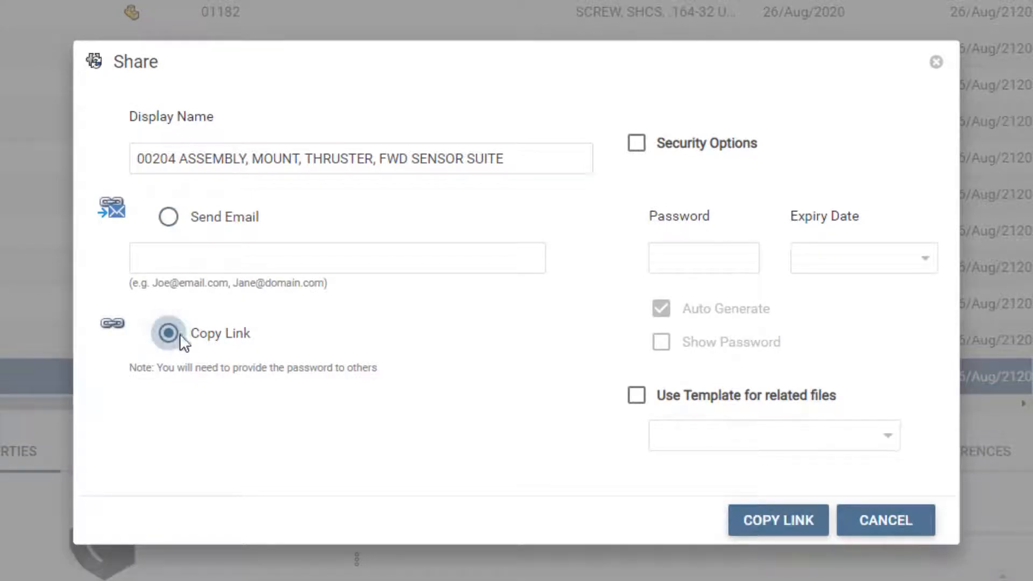
left_click(636, 143)
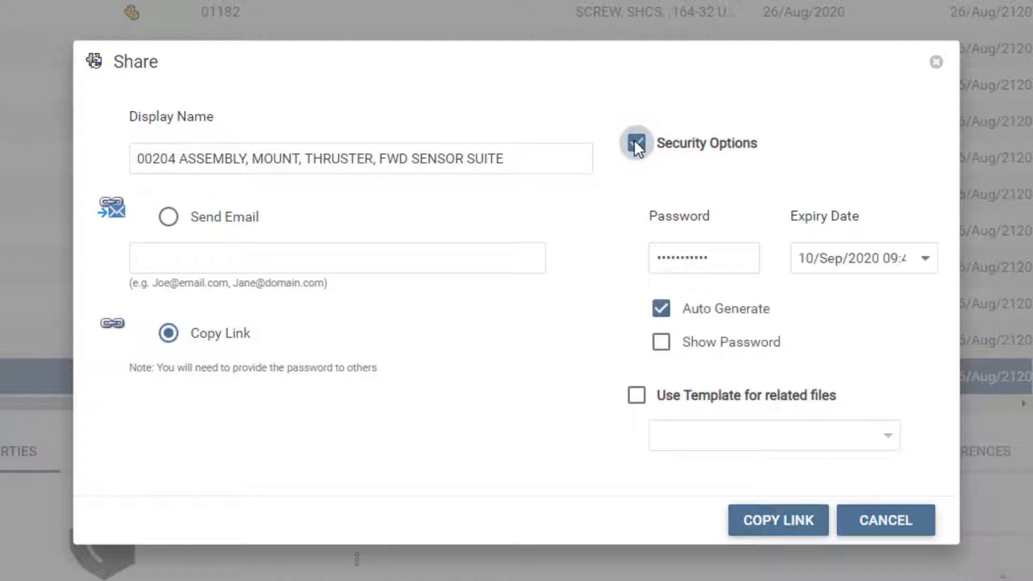
left_click(635, 141)
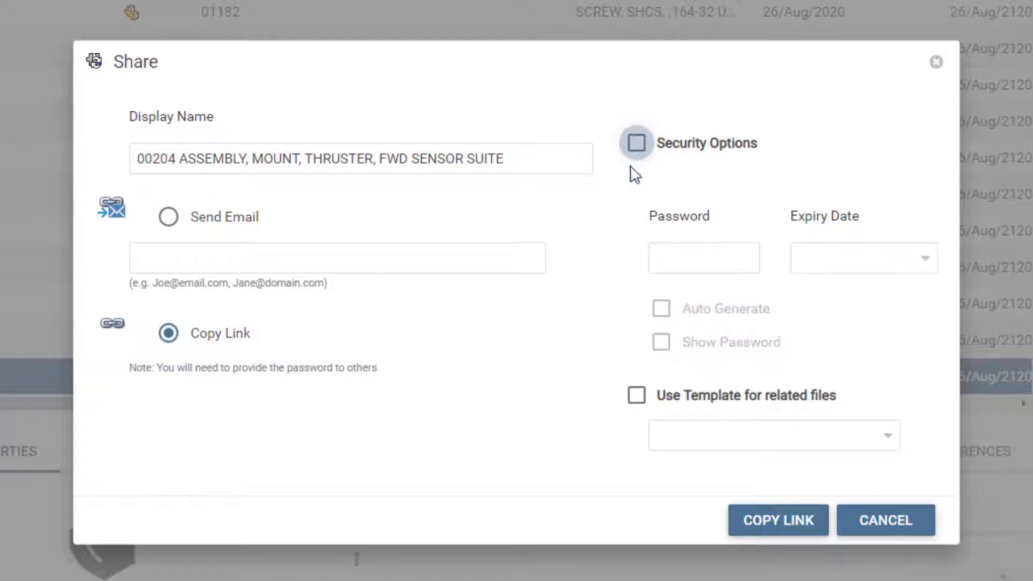
left_click(637, 396)
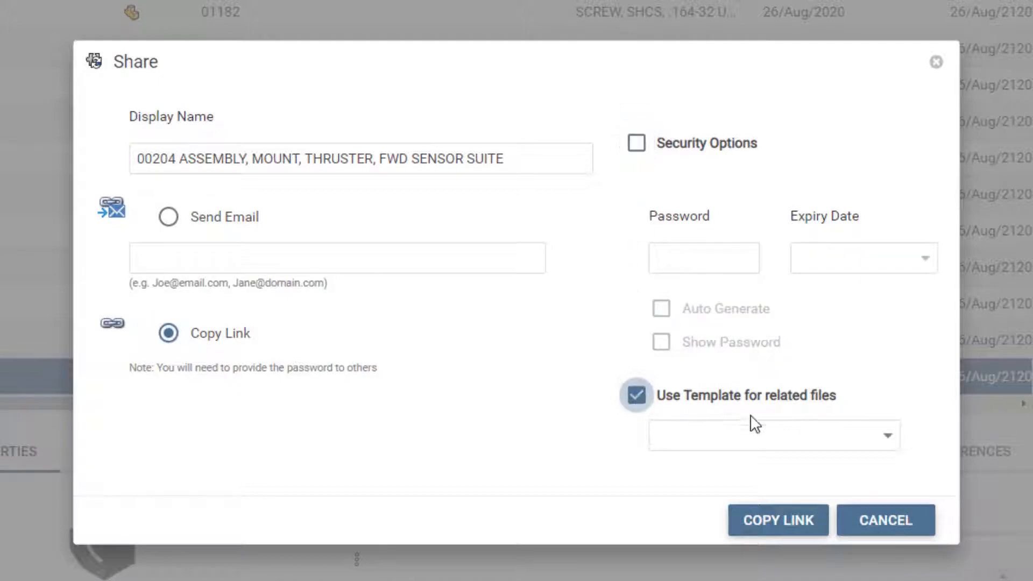
left_click(886, 437)
left_click(877, 476)
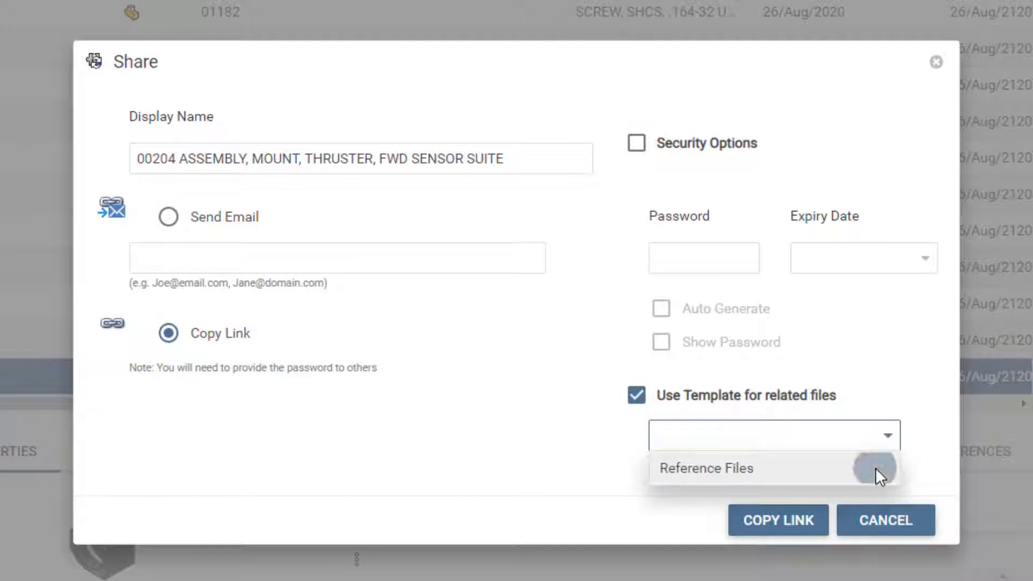
left_click(804, 520)
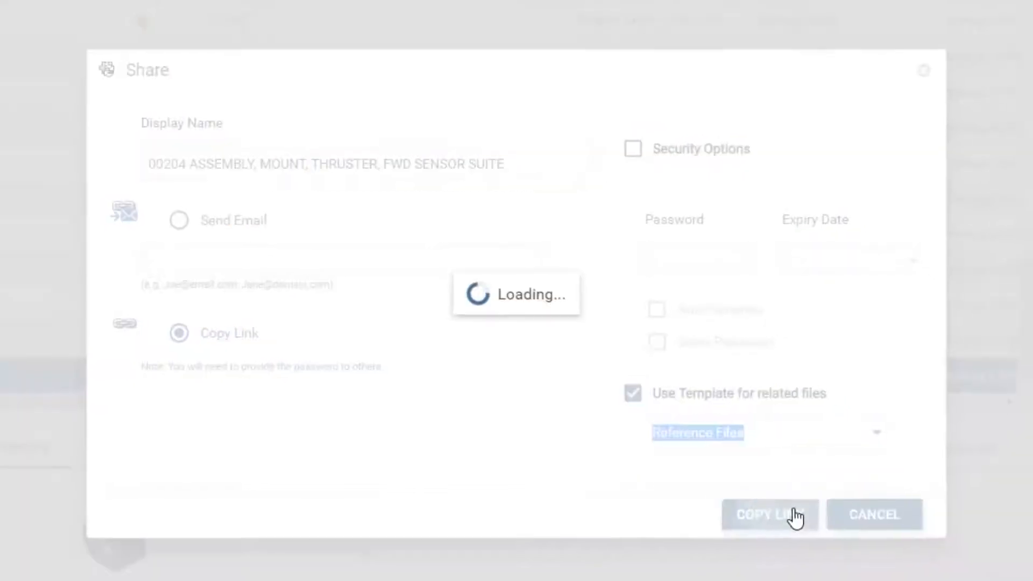